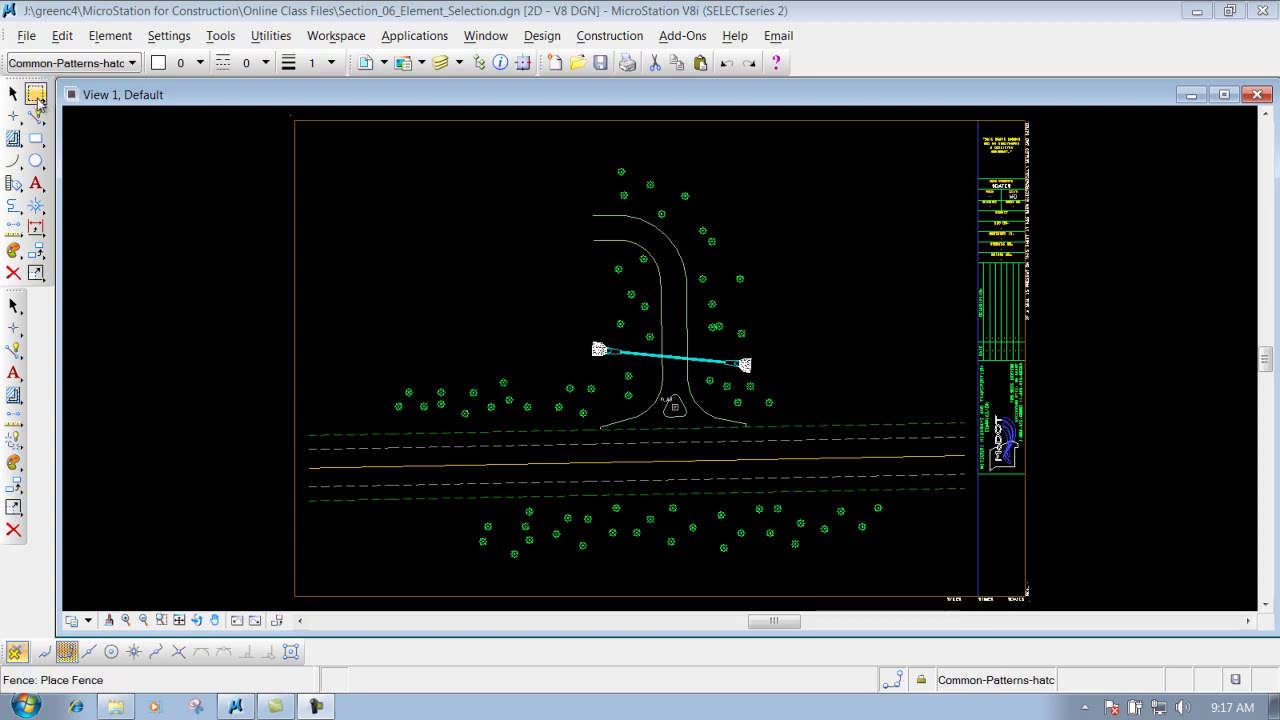
# - Place a Block-type fence in Clip mode around the driveway entrance, pipe and central stretch of the main road
pyautogui.press('Escape')
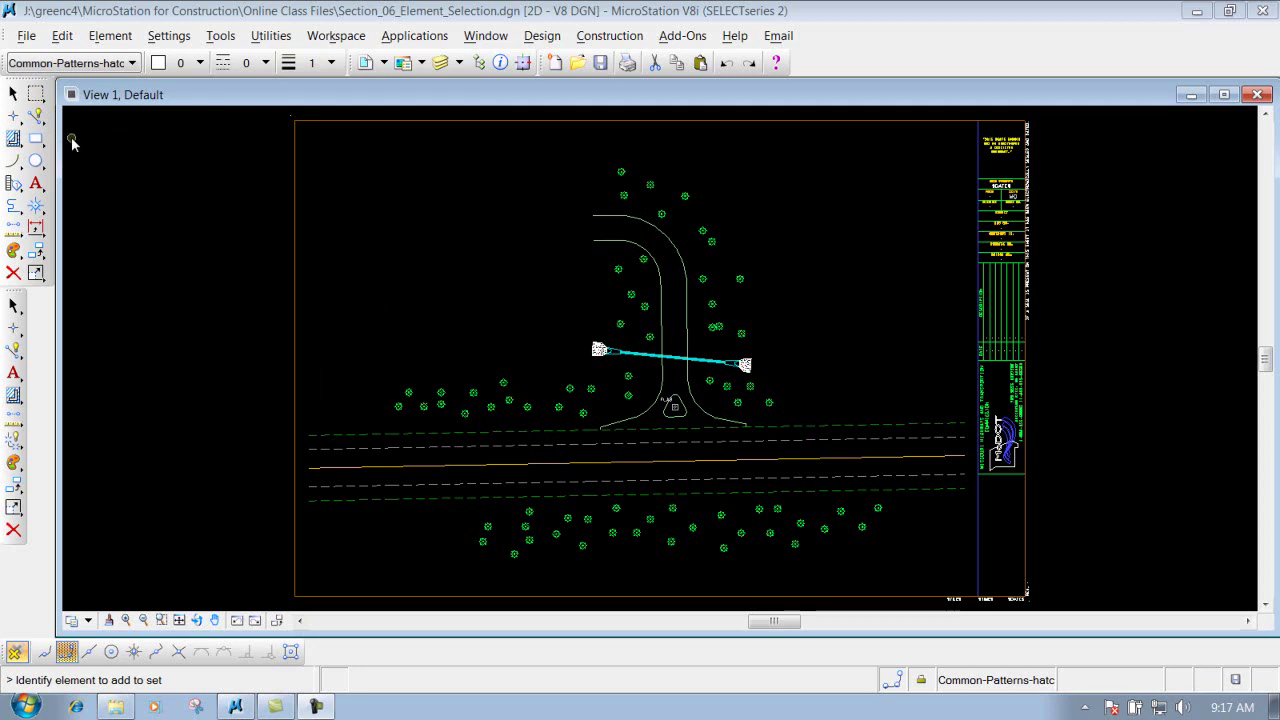
pyautogui.click(36, 94)
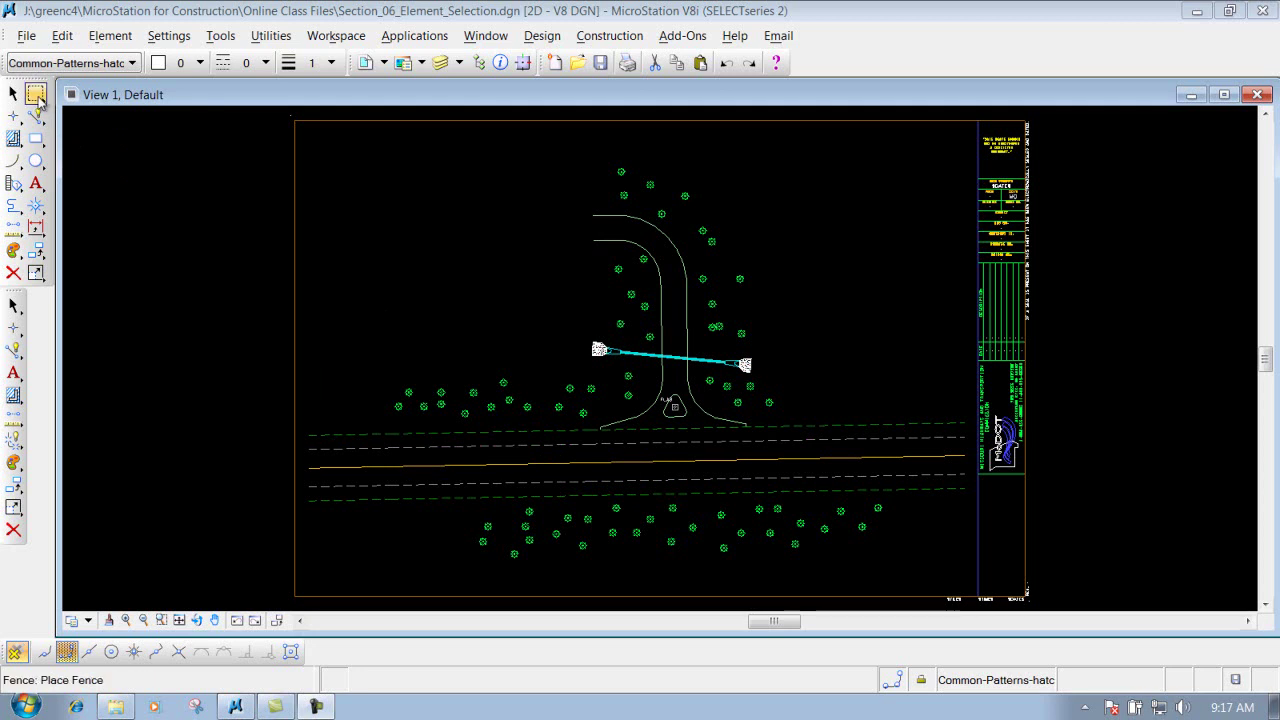
pyautogui.click(36, 94)
pyautogui.click(36, 94)
pyautogui.moveTo(36, 94); pyautogui.dragTo(110, 91)
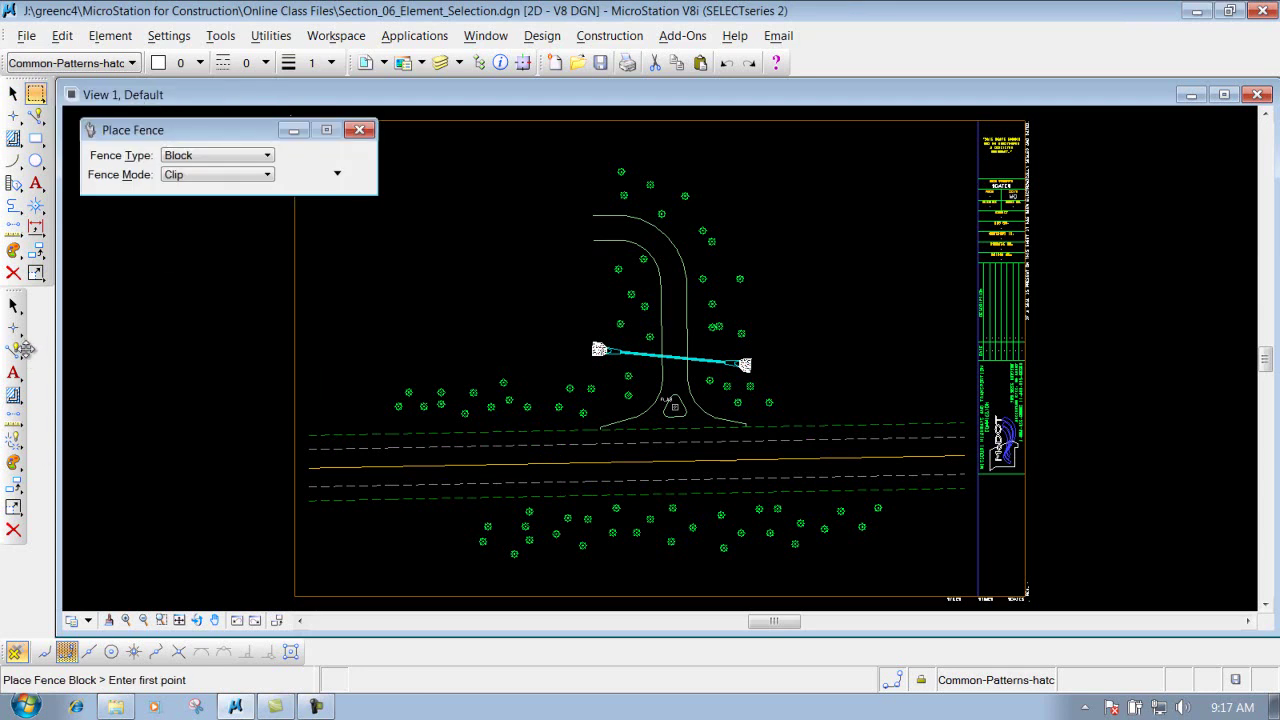
pyautogui.moveTo(14, 307); pyautogui.dragTo(89, 332)
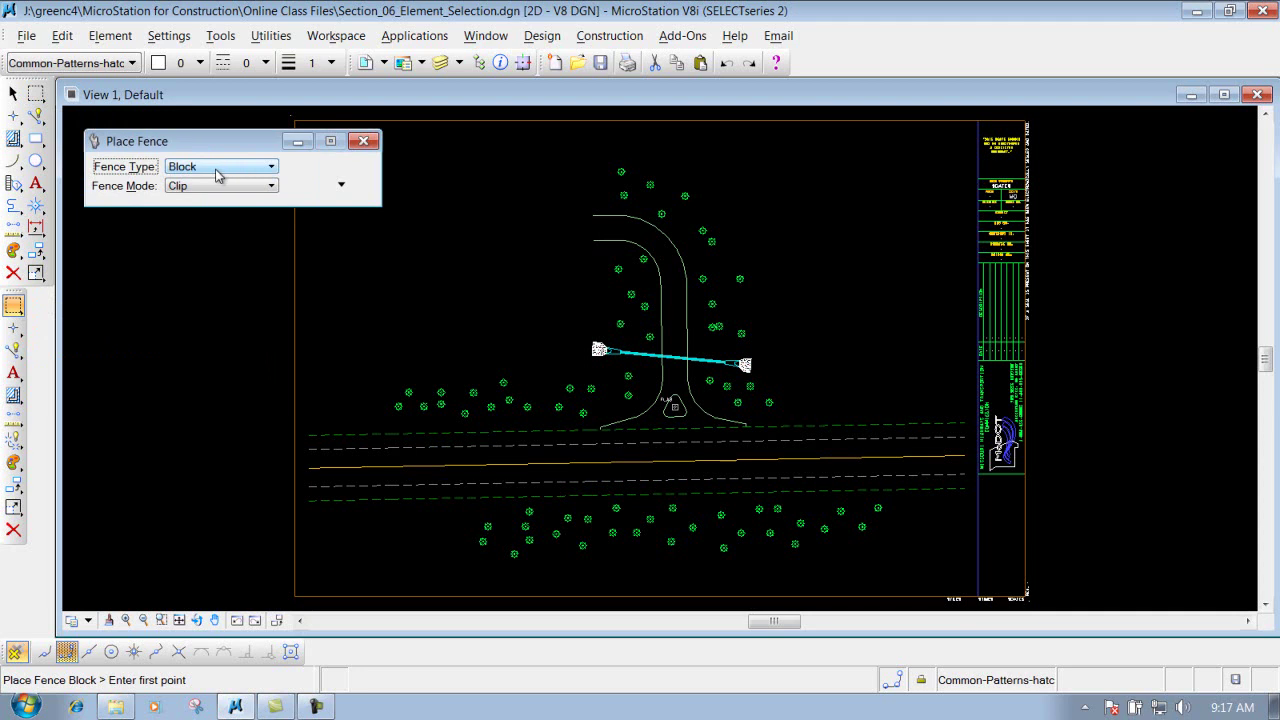
pyautogui.click(254, 175)
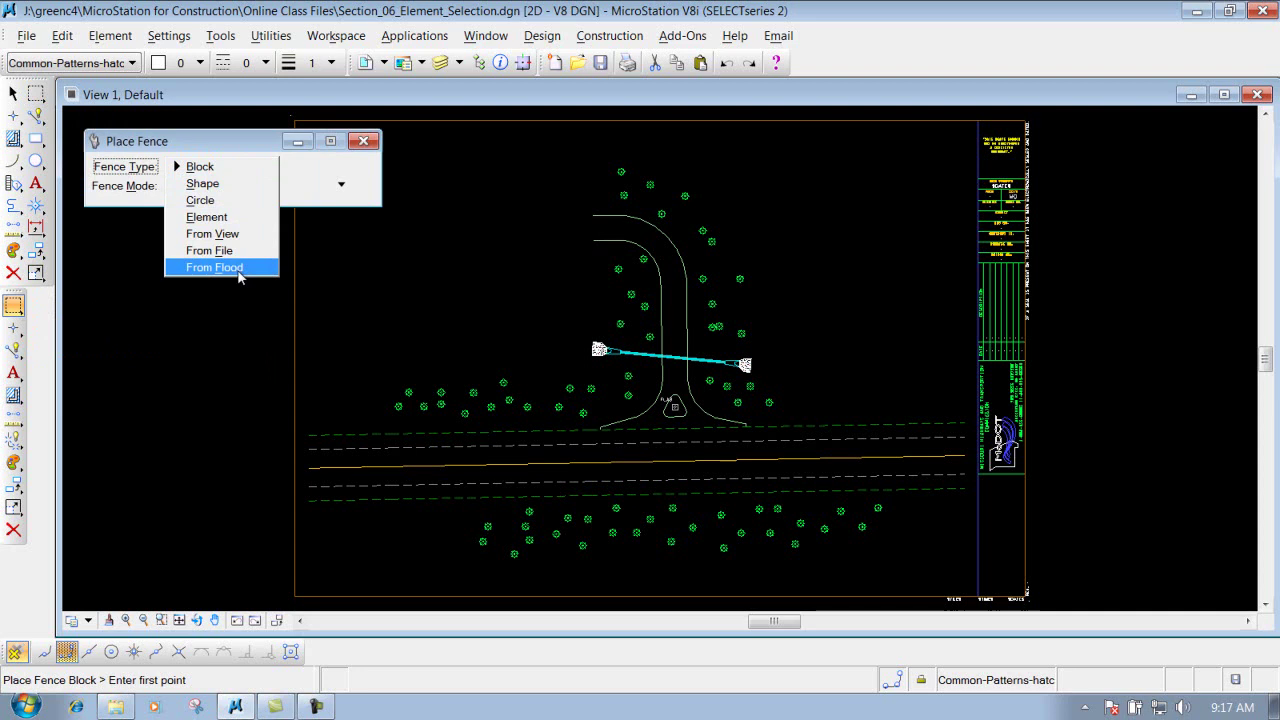
pyautogui.click(201, 170)
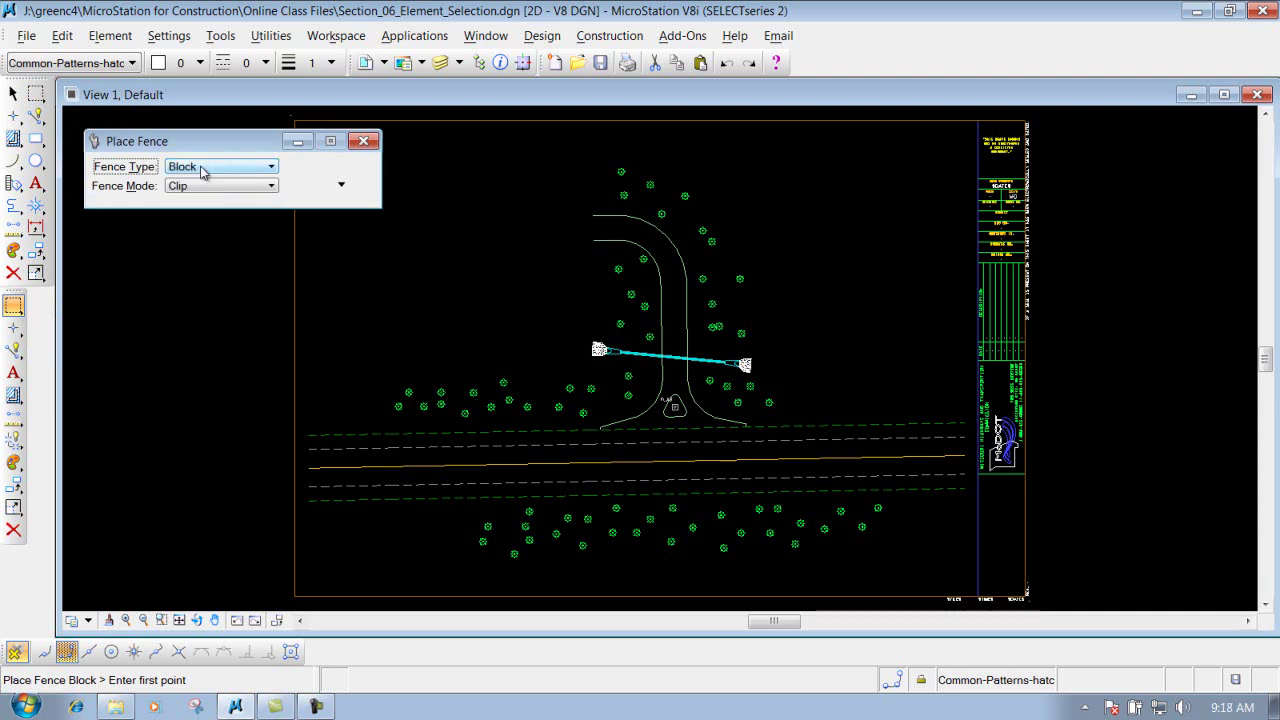
pyautogui.click(274, 188)
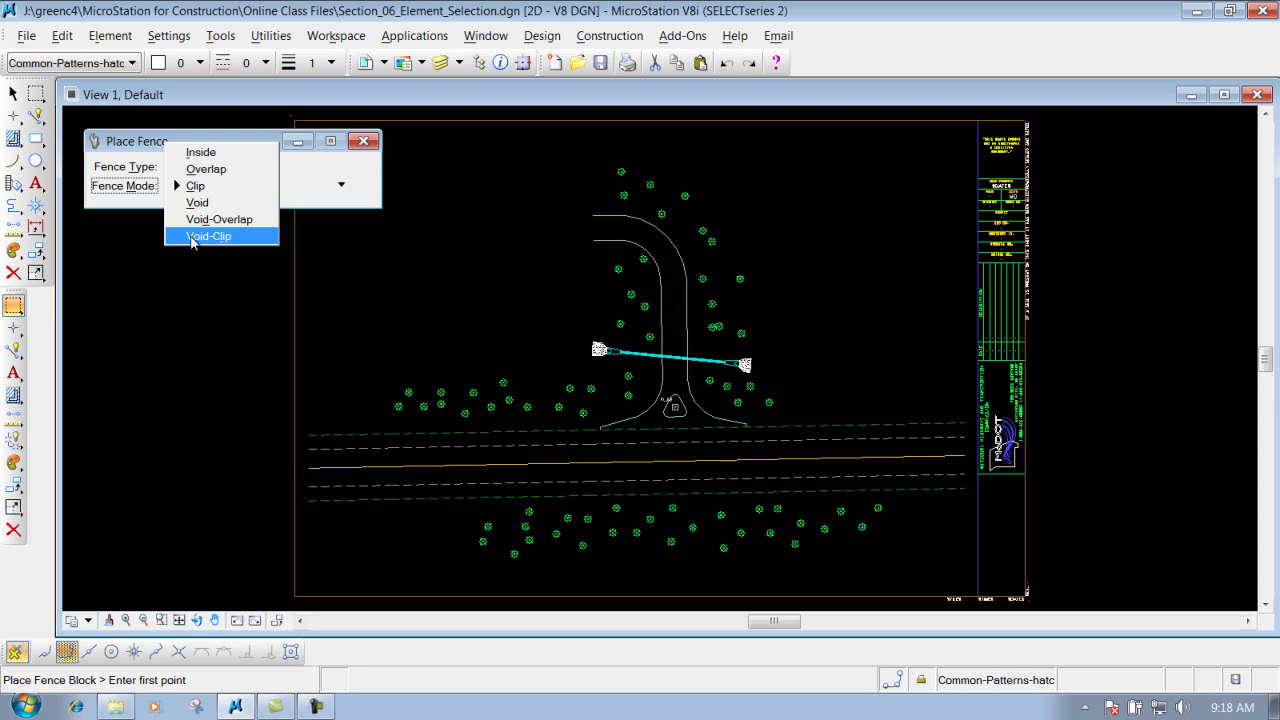
pyautogui.click(198, 187)
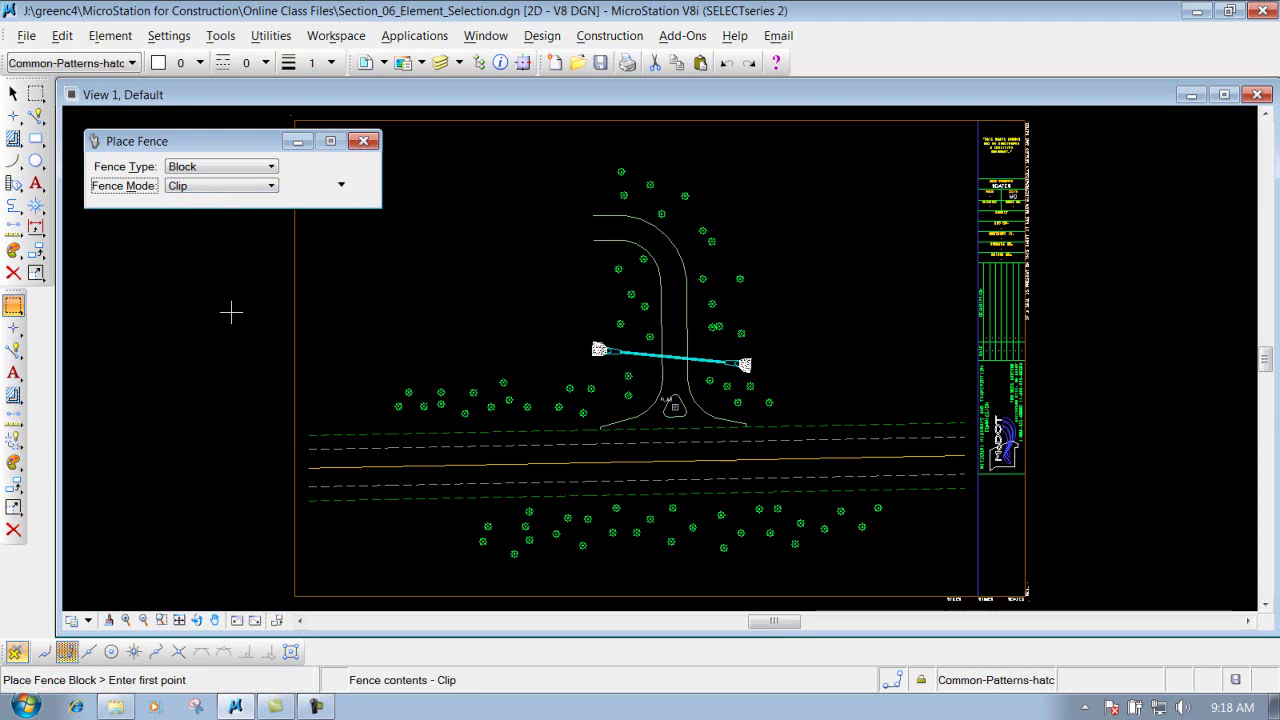
pyautogui.click(516, 318)
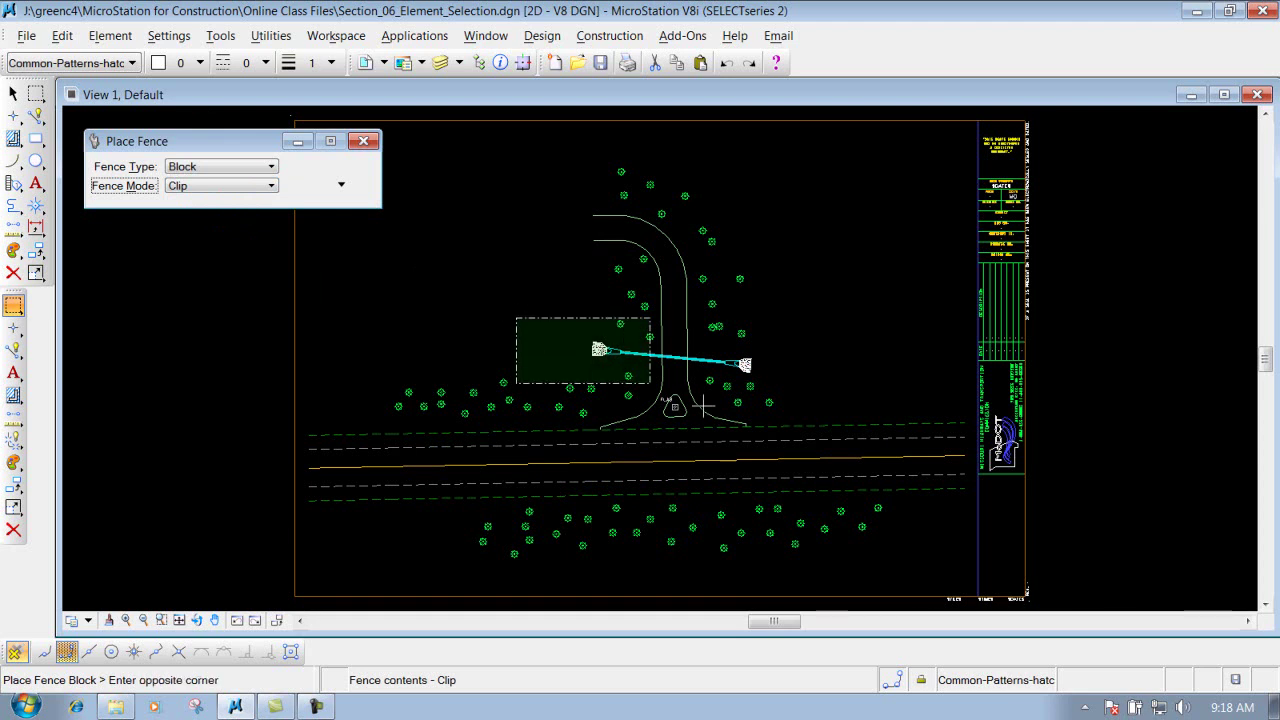
pyautogui.click(783, 518)
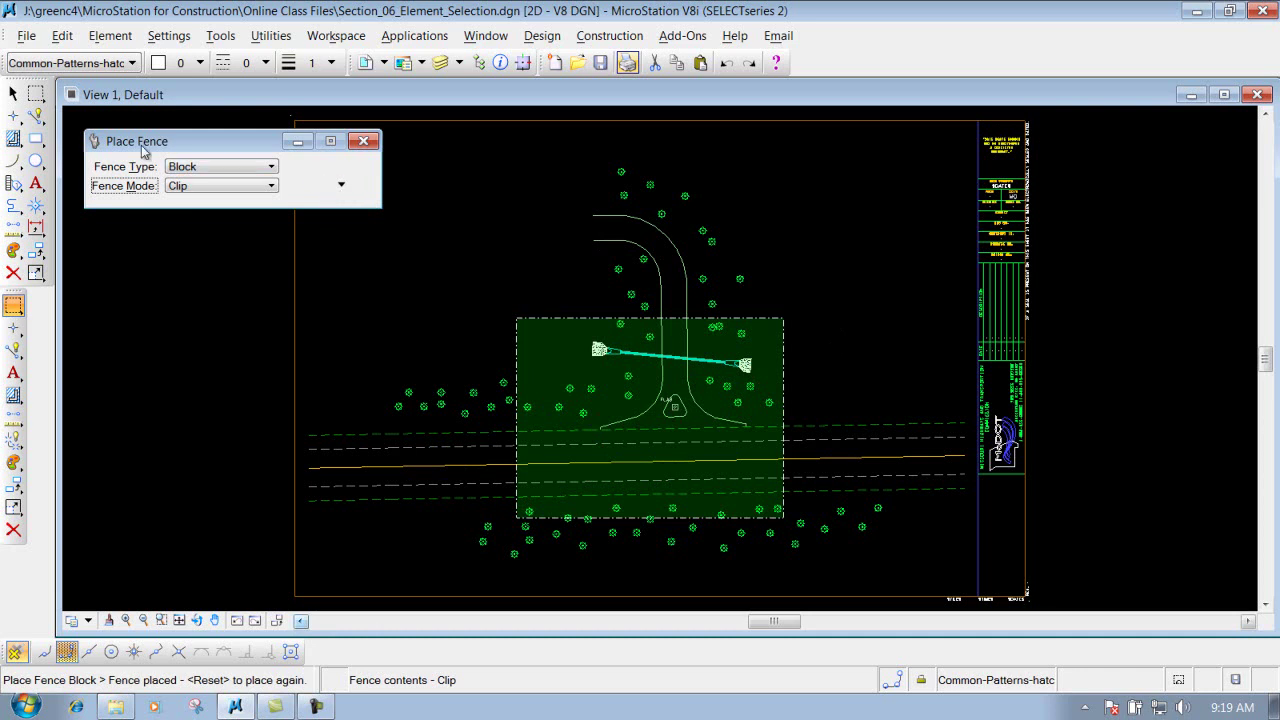
# - Delete the fence contents with the fence mode set to Inside, and undo the deletion
pyautogui.click(15, 305)
pyautogui.click(12, 308)
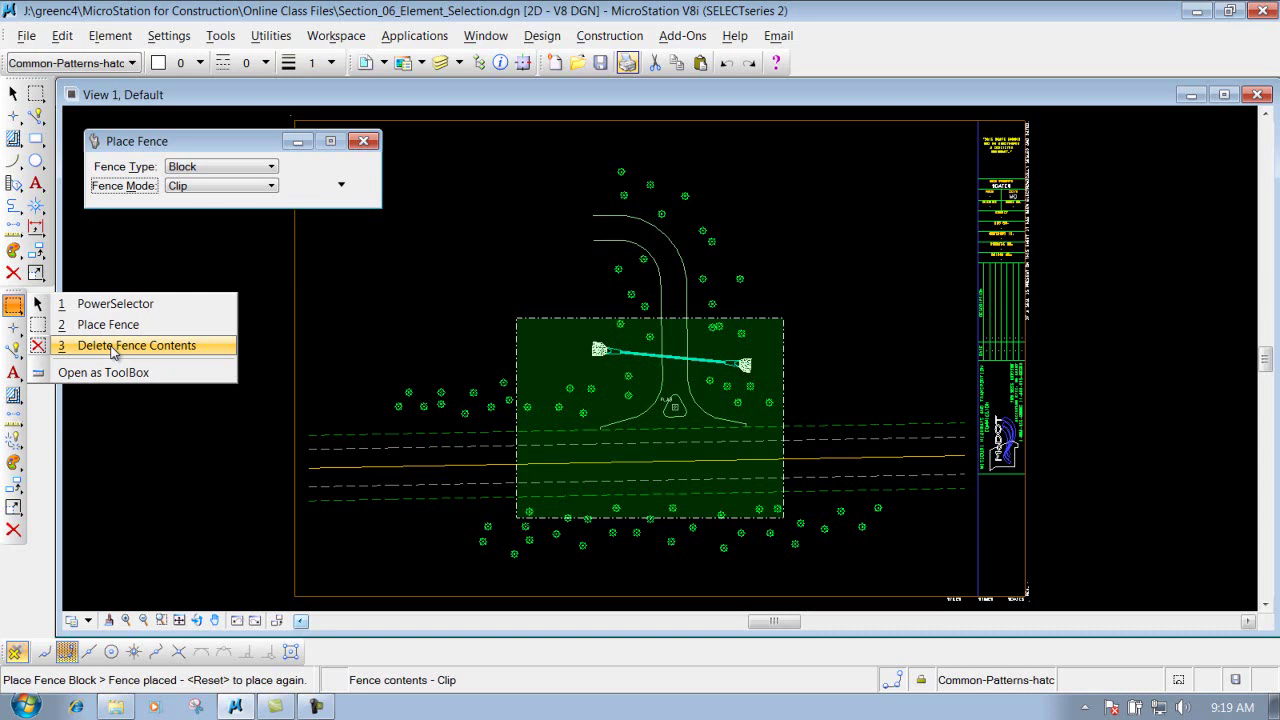
pyautogui.click(113, 346)
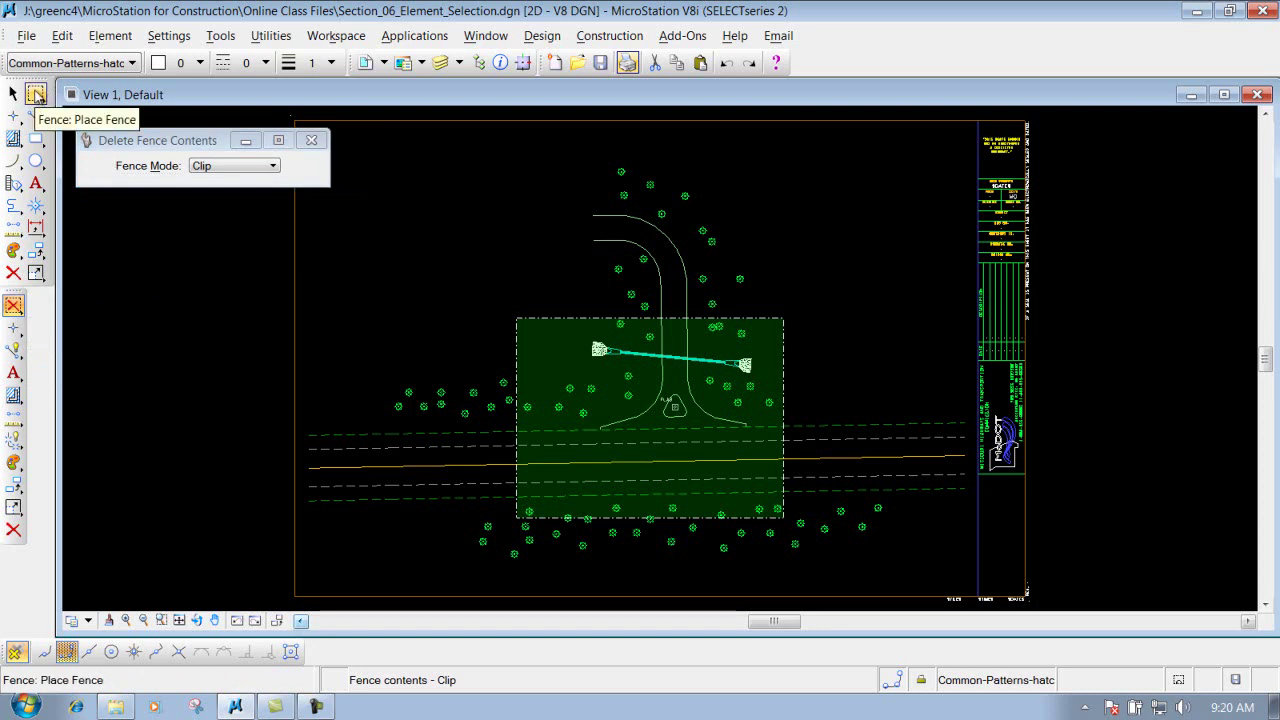
pyautogui.click(37, 95)
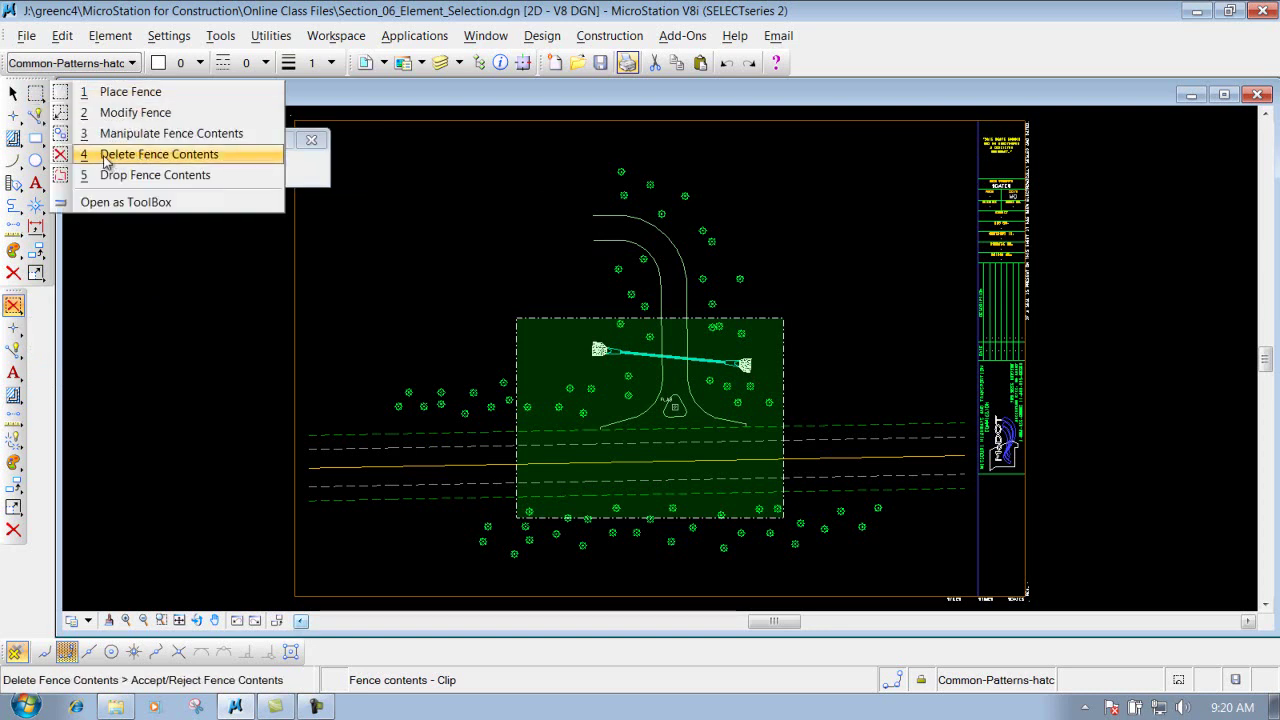
pyautogui.click(160, 156)
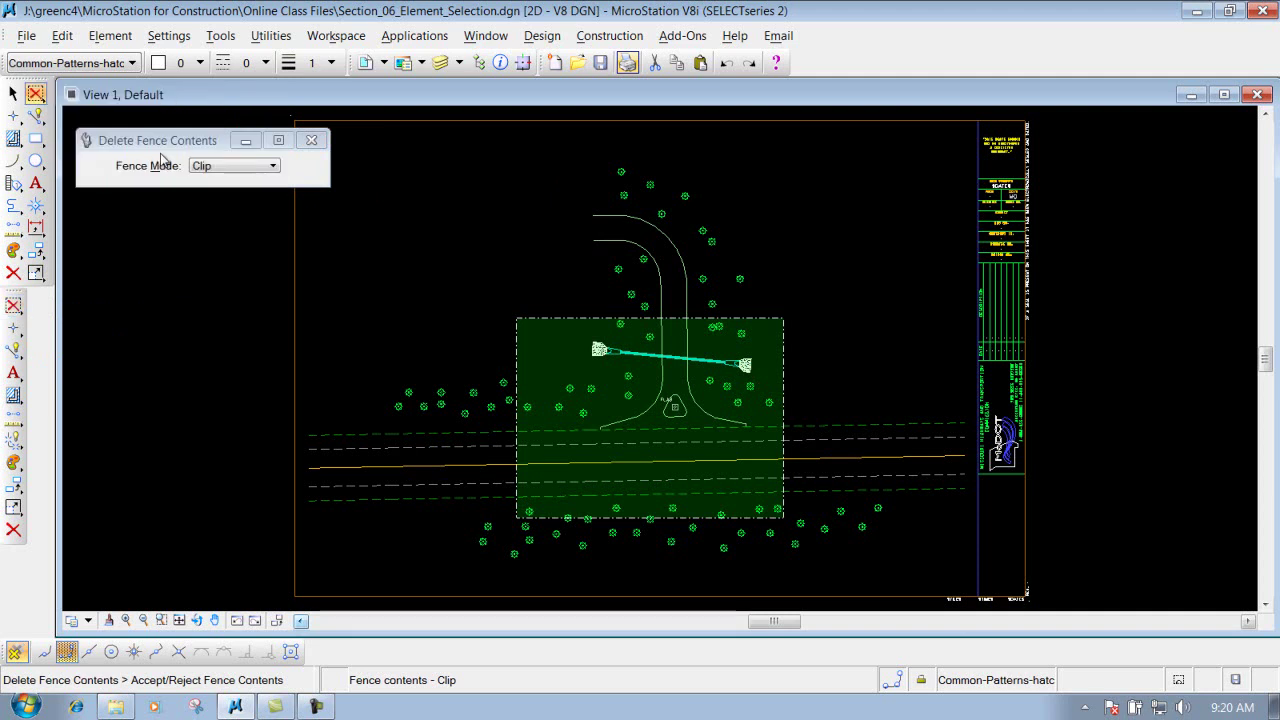
pyautogui.click(248, 168)
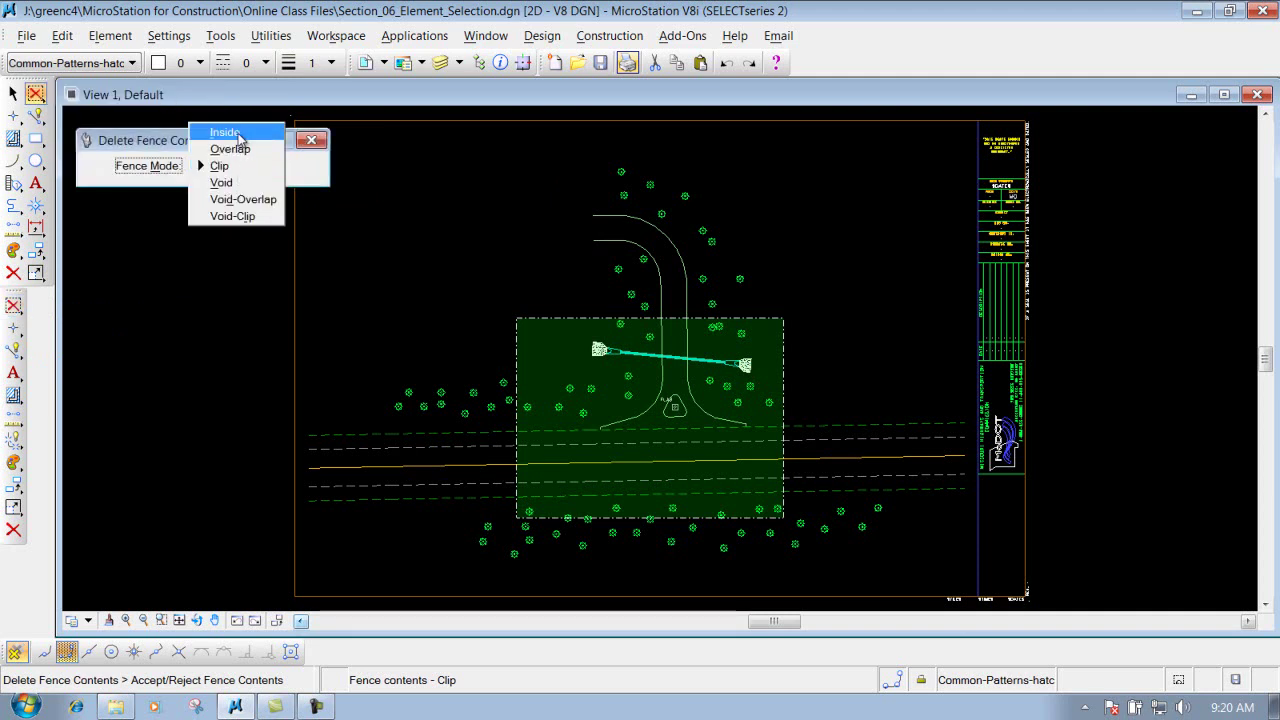
pyautogui.click(226, 133)
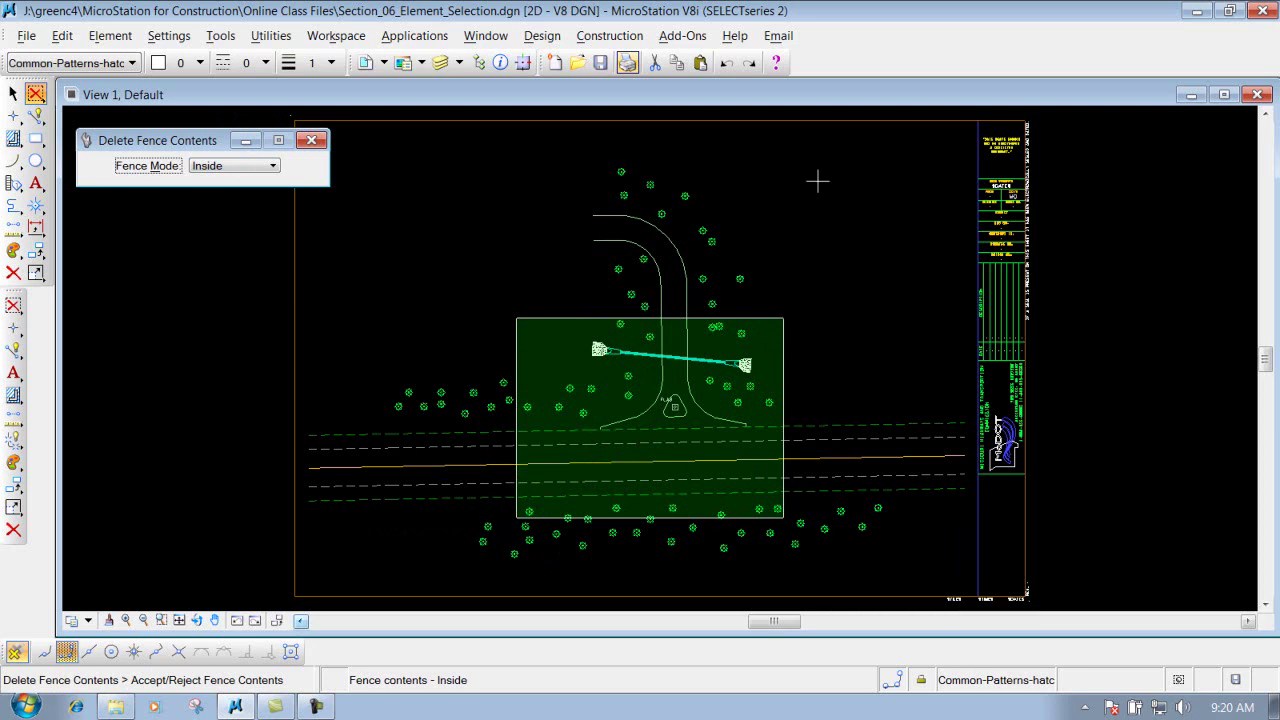
pyautogui.click(811, 233)
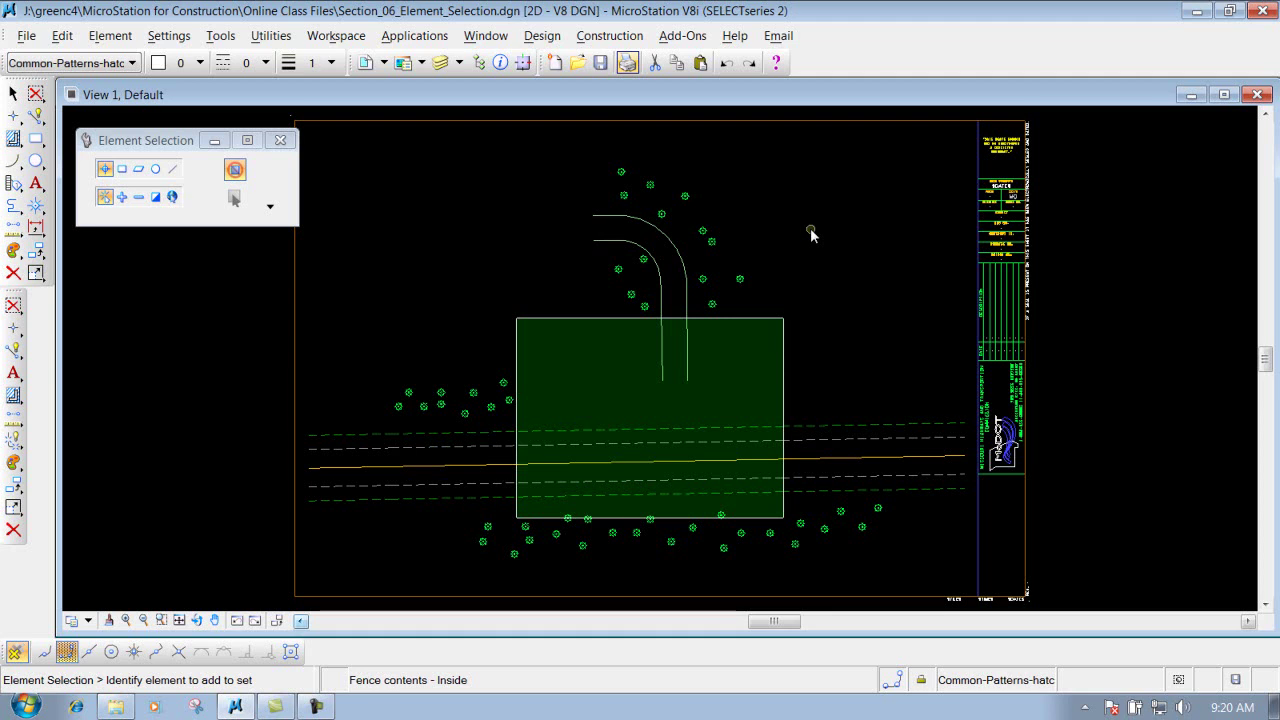
pyautogui.click(726, 65)
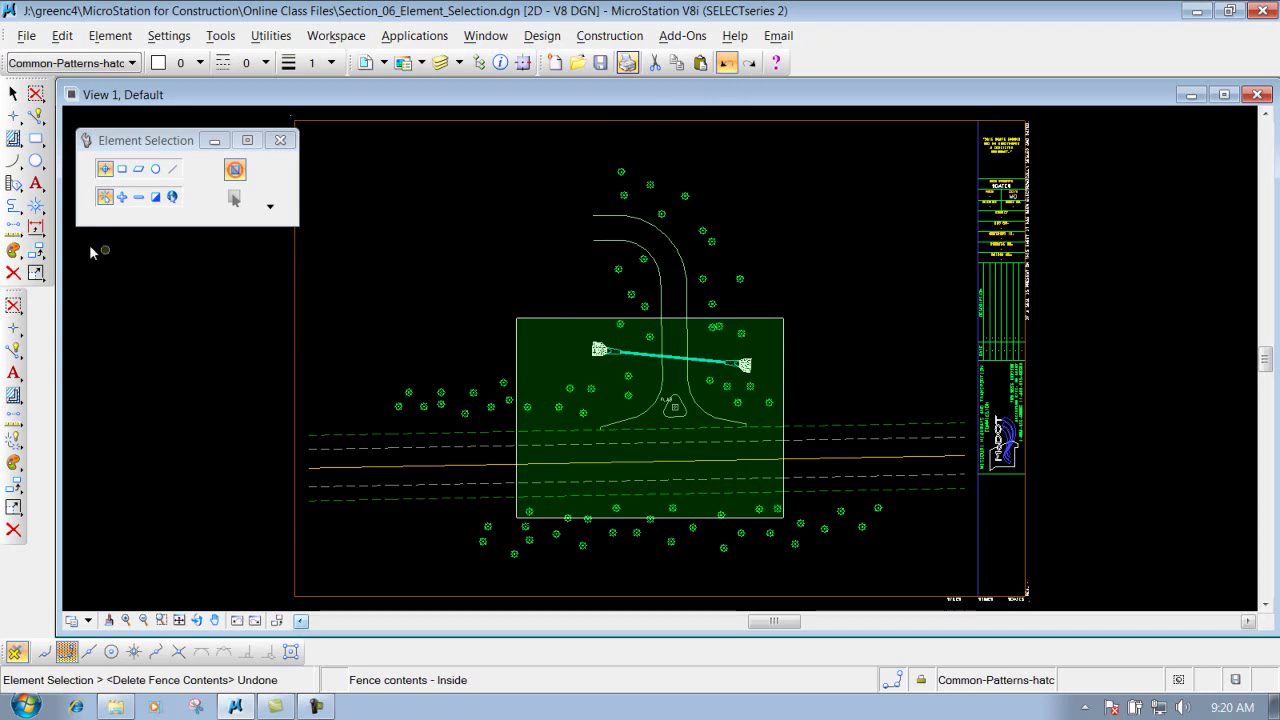
# - Delete the fence contents with the fence mode set to Overlap, and undo the deletion
pyautogui.click(13, 306)
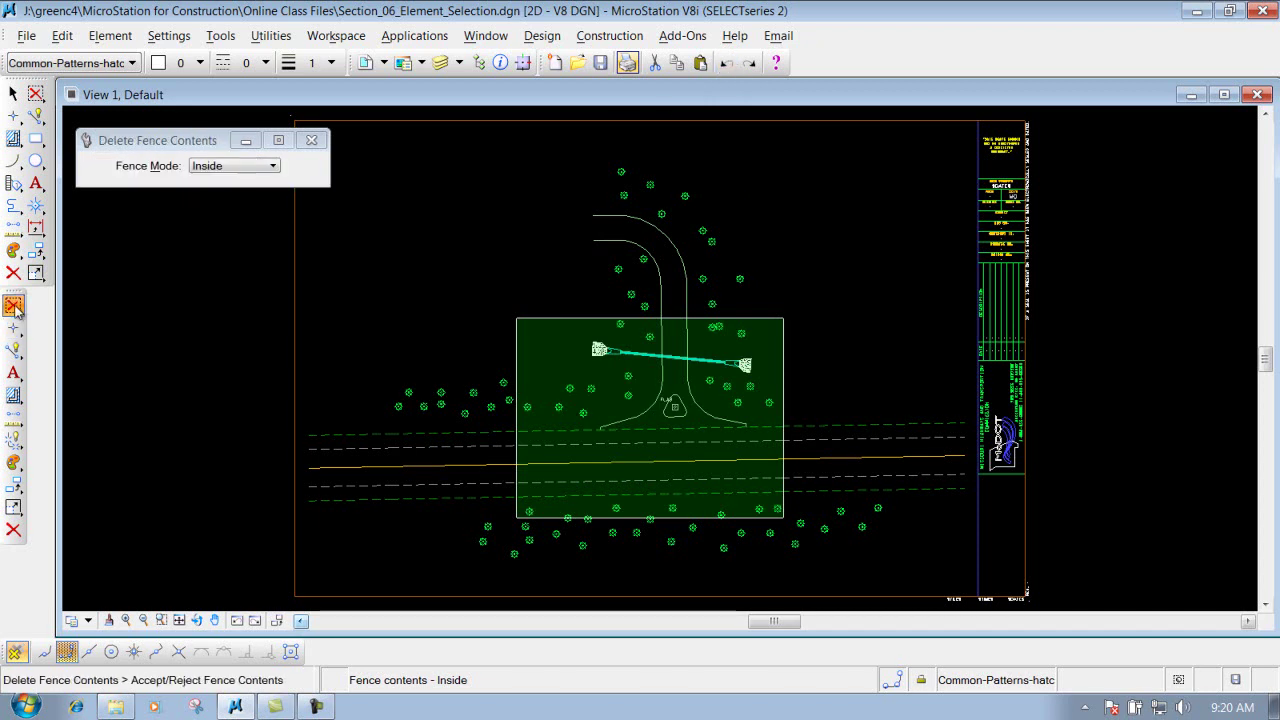
pyautogui.click(236, 167)
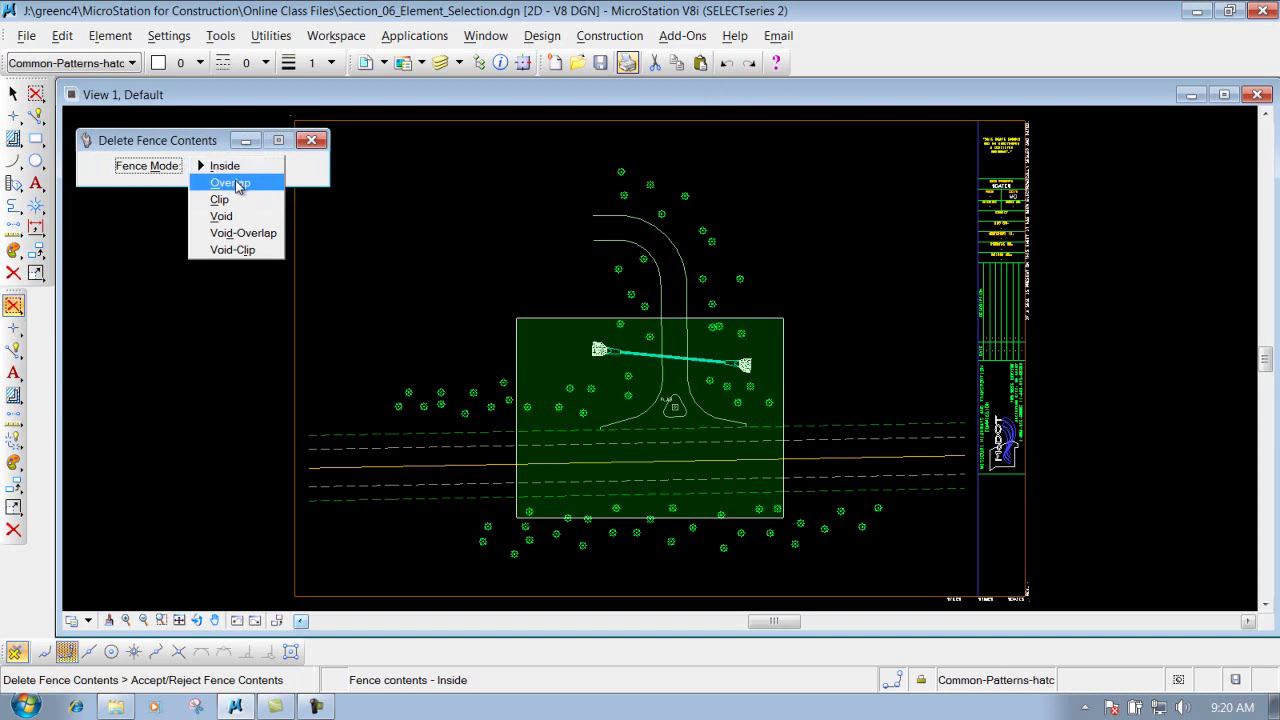
pyautogui.click(240, 188)
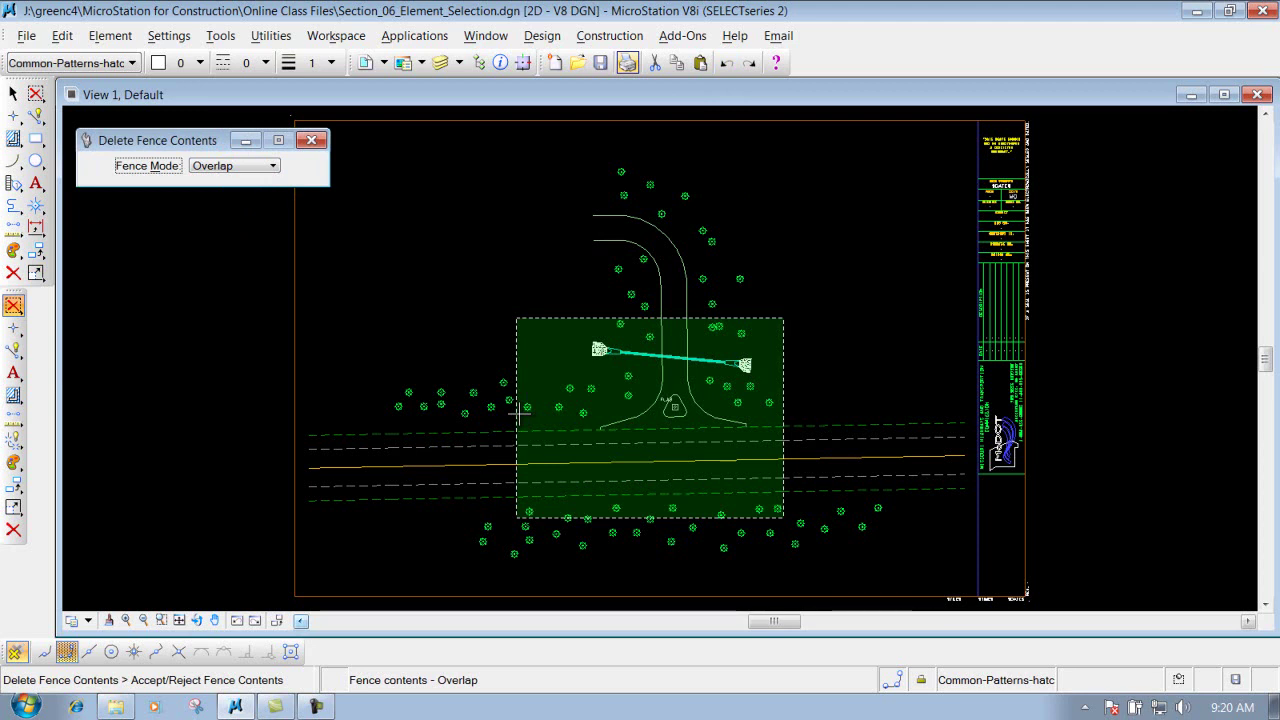
pyautogui.click(533, 256)
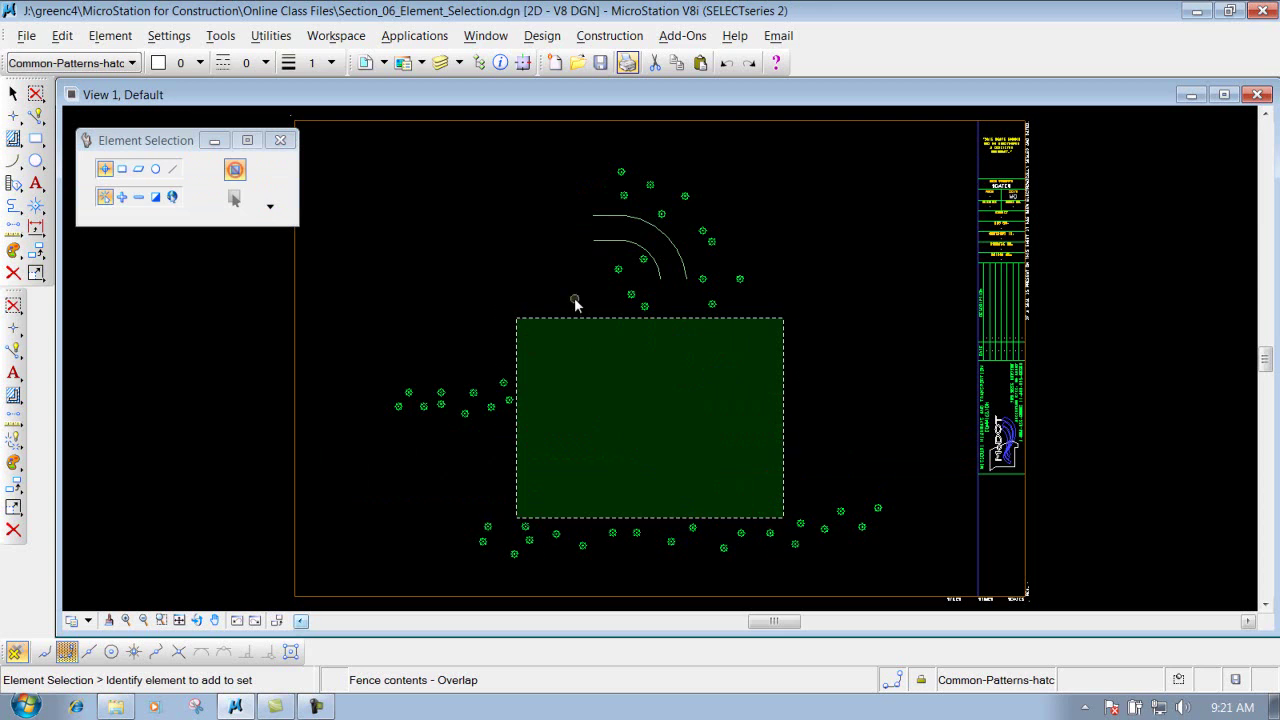
pyautogui.click(726, 63)
# - Delete the fence contents with the fence mode set to Clip, and undo the deletion
pyautogui.click(13, 305)
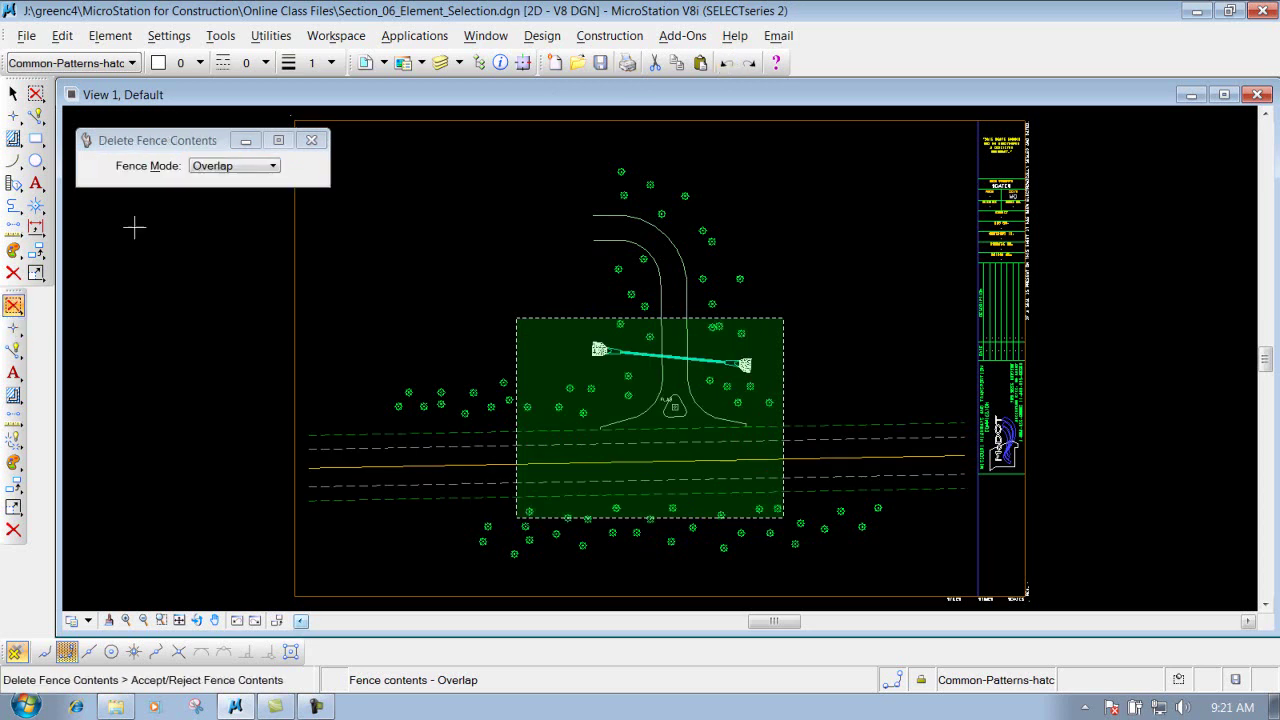
pyautogui.click(264, 172)
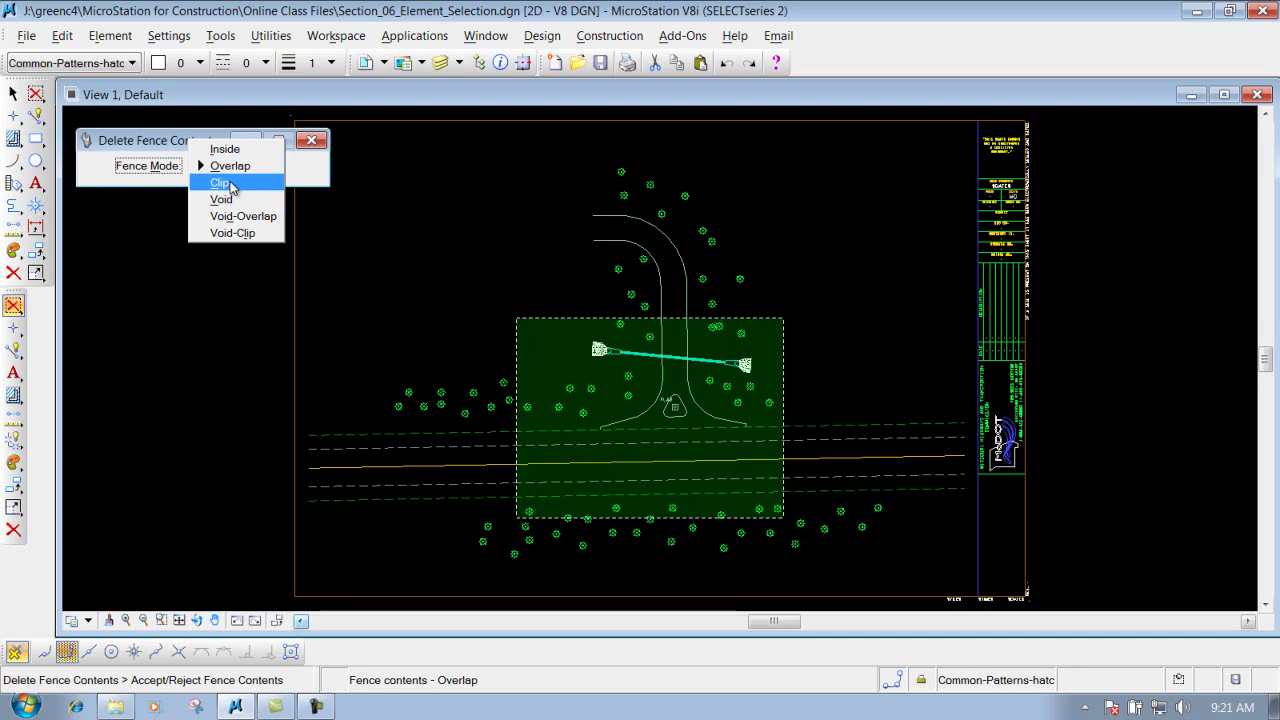
pyautogui.click(220, 183)
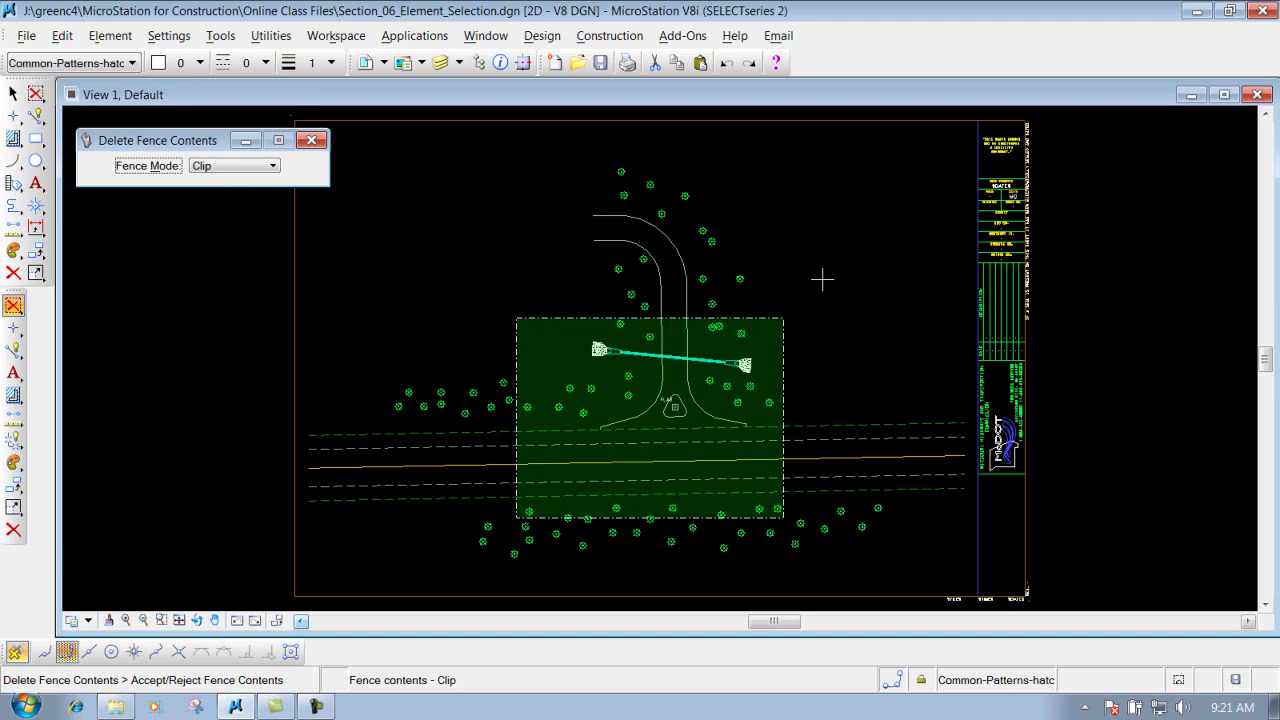
pyautogui.click(824, 220)
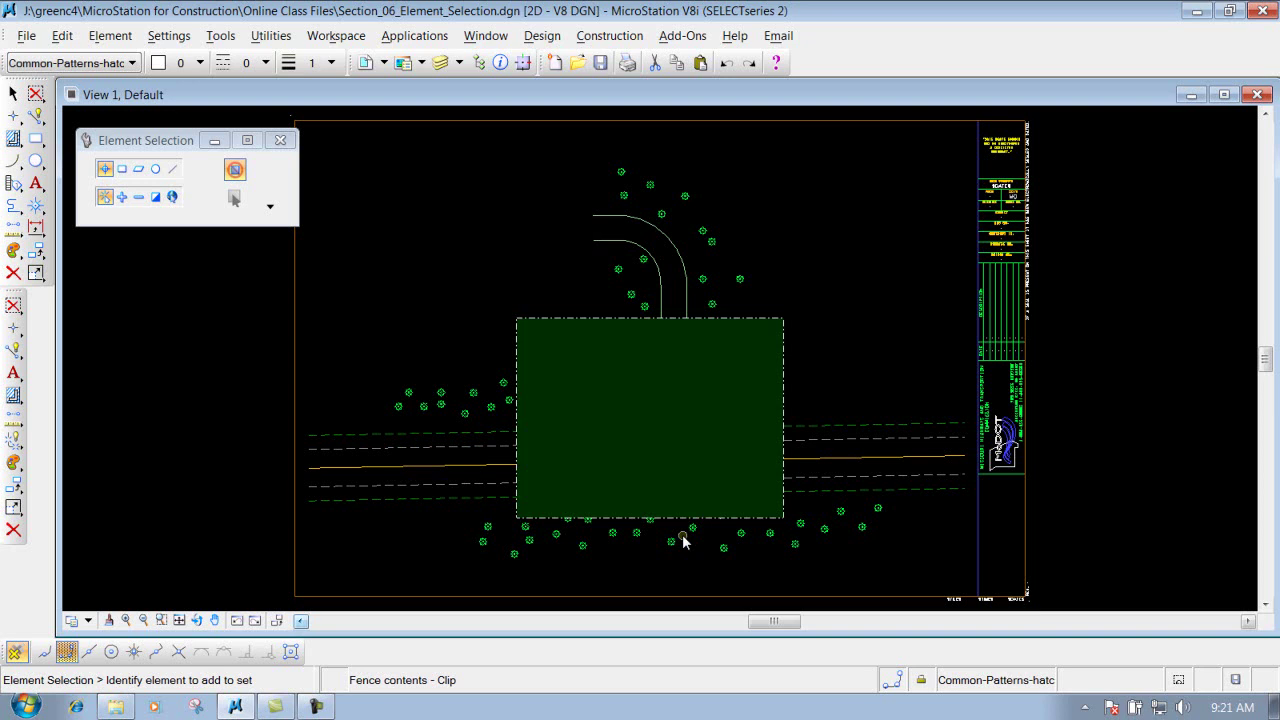
pyautogui.click(726, 62)
# - Delete the elements outside the fence with the fence mode set to Void, and undo the deletion
pyautogui.click(13, 305)
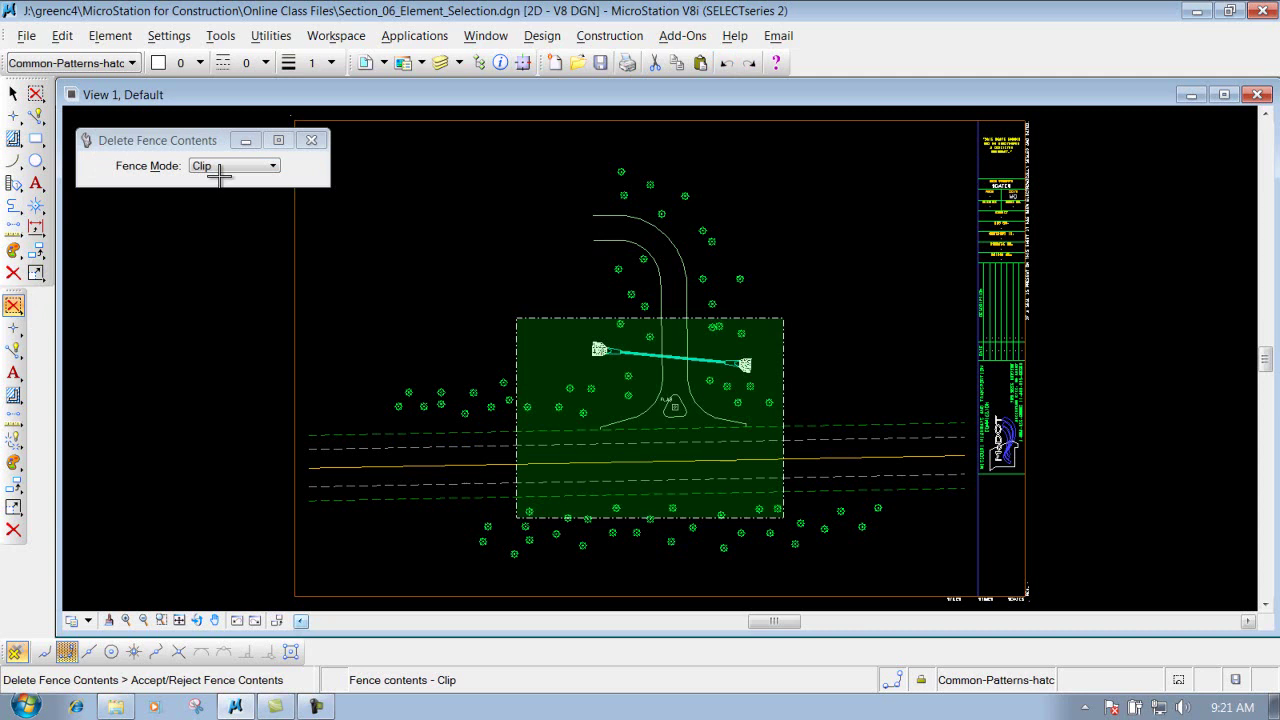
pyautogui.click(228, 168)
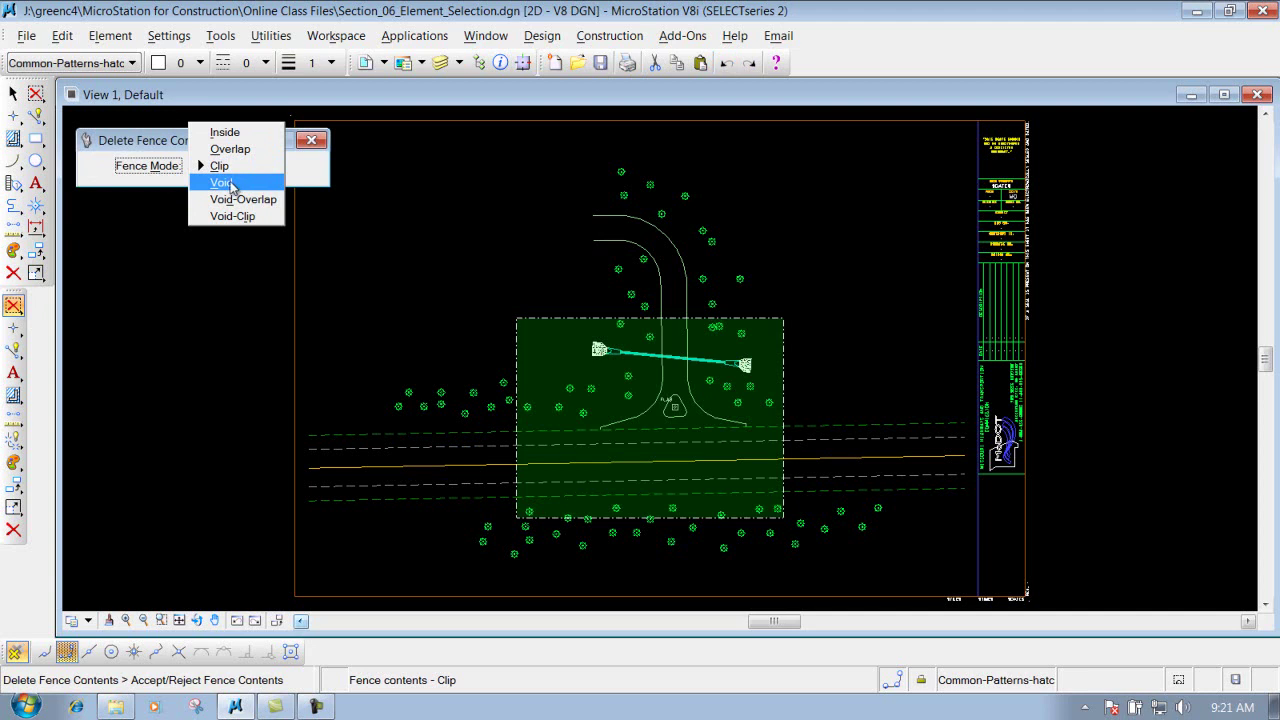
pyautogui.click(222, 183)
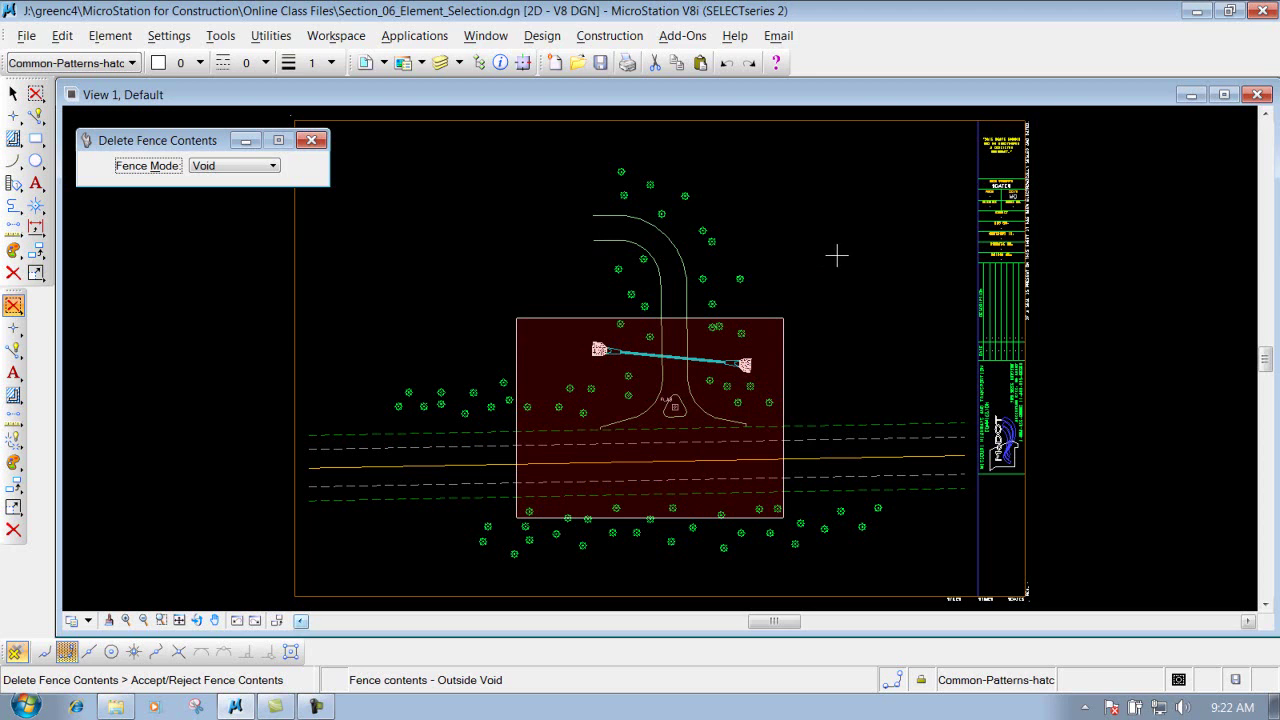
pyautogui.click(866, 229)
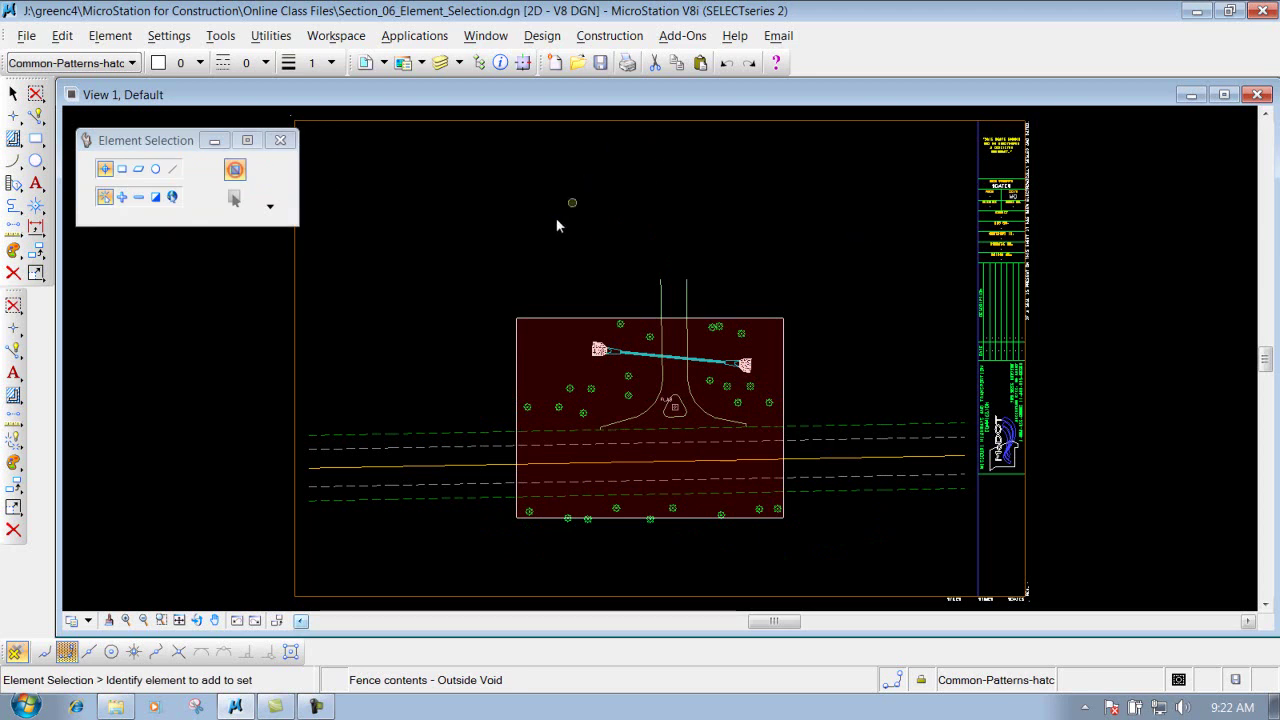
pyautogui.click(727, 62)
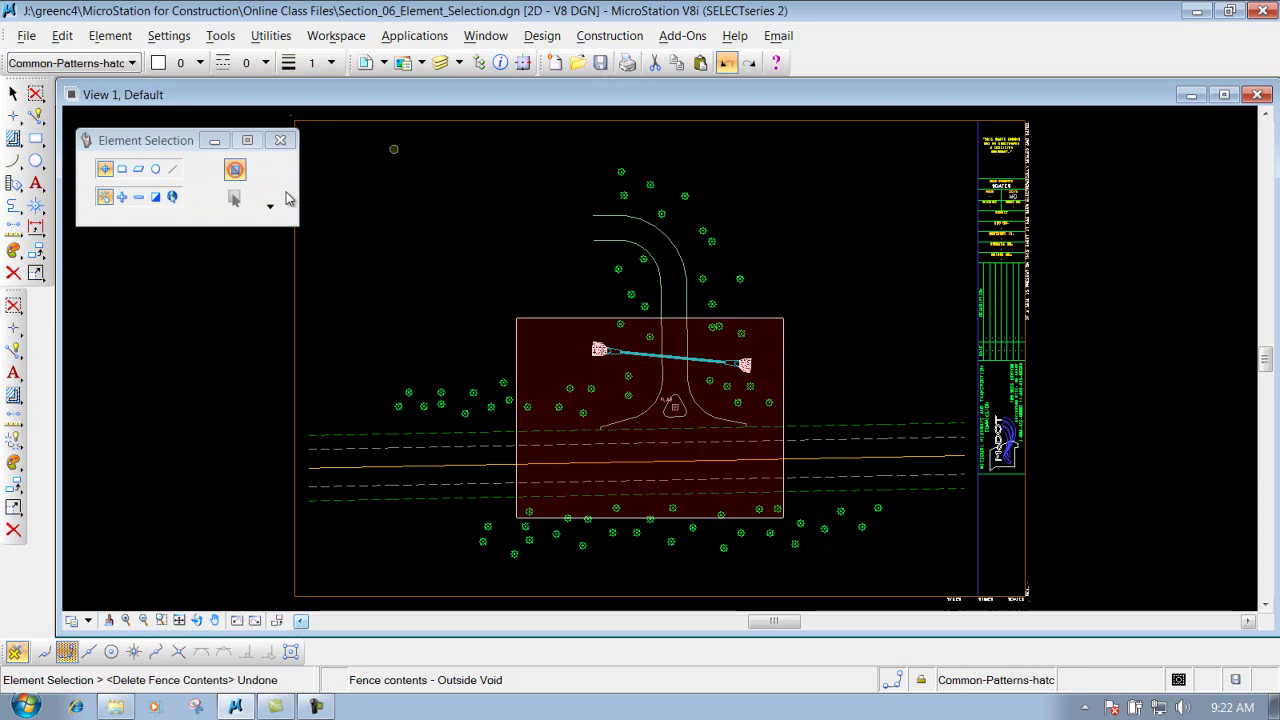
# - Delete the elements outside or overlapping the fence with the fence mode set to Void-Overlap
pyautogui.click(14, 305)
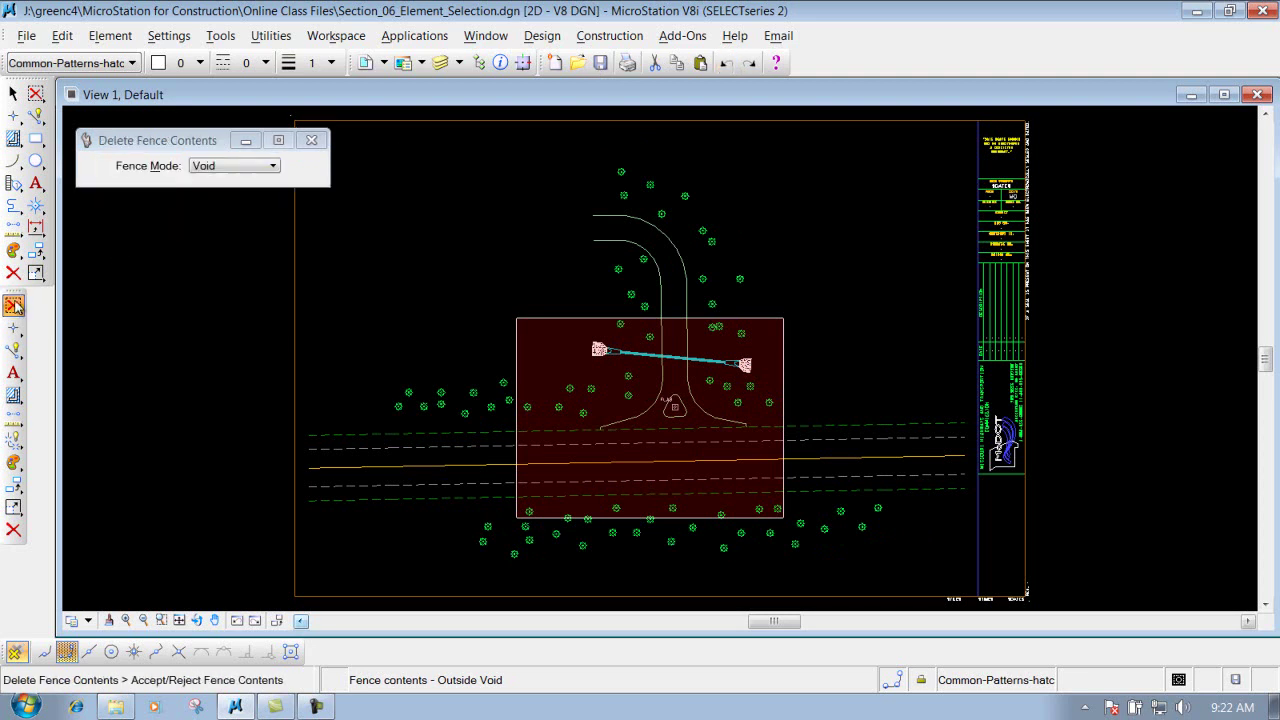
pyautogui.click(222, 166)
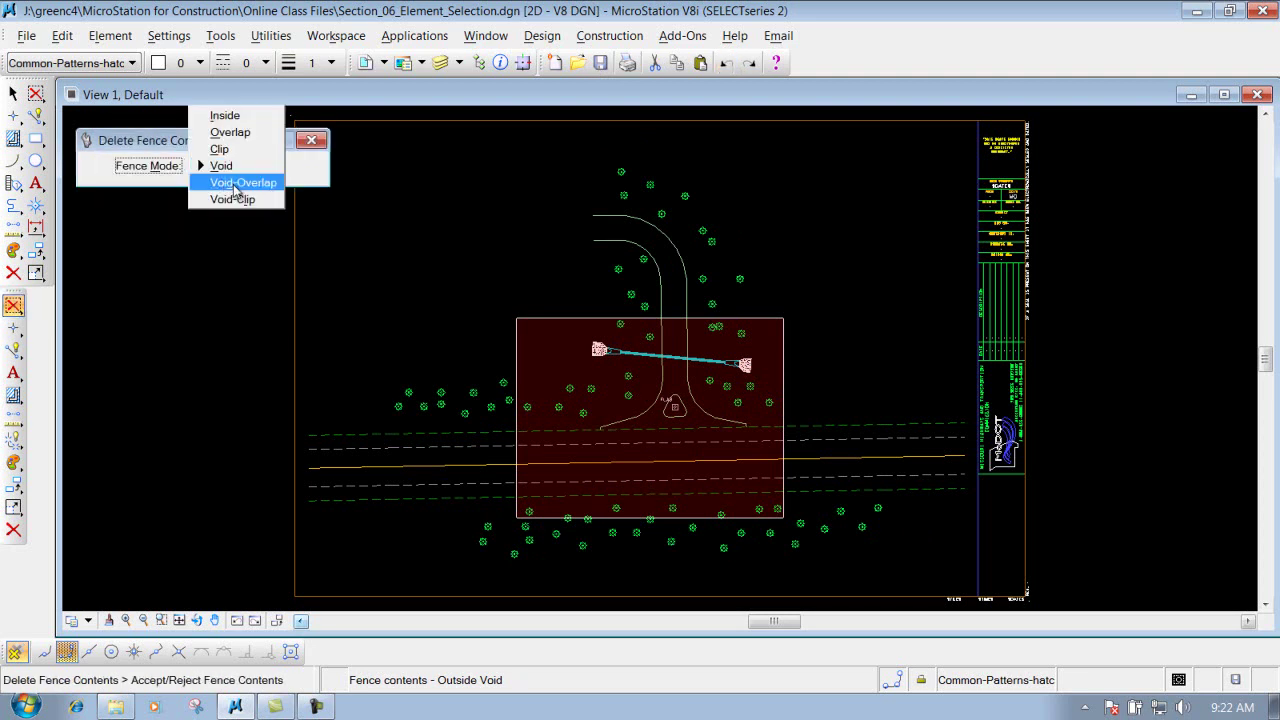
pyautogui.click(236, 183)
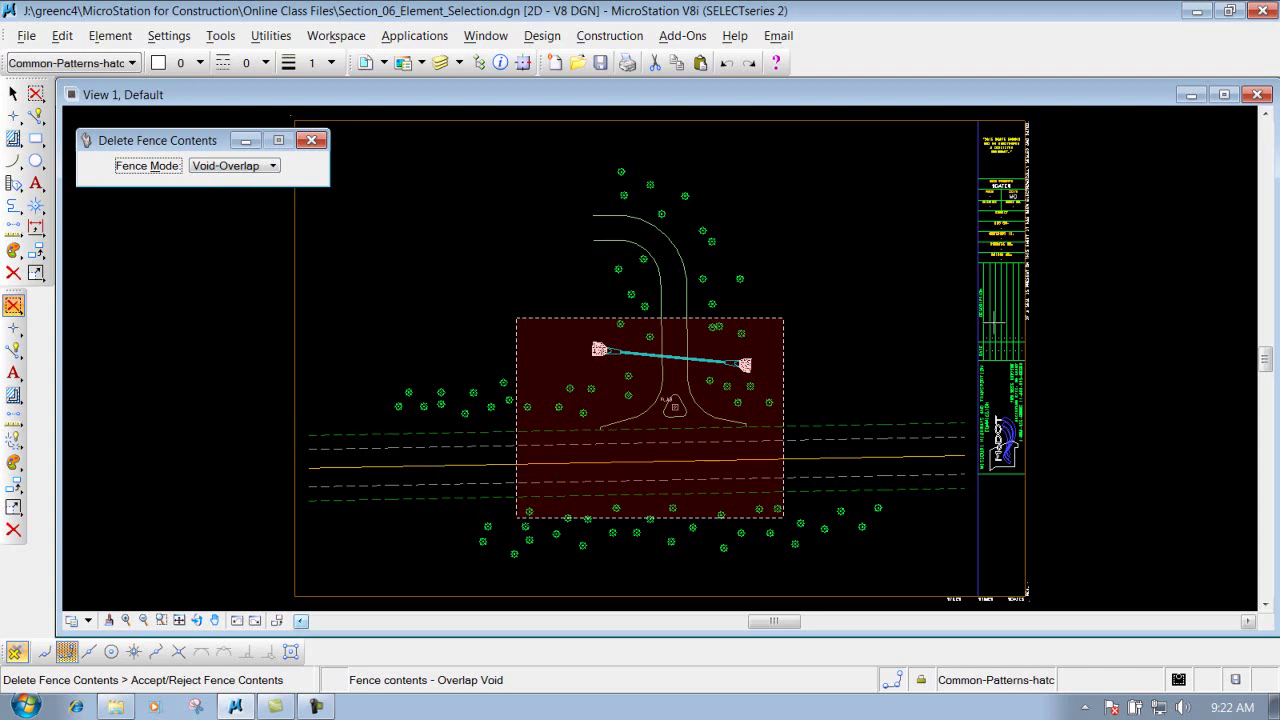
pyautogui.click(871, 226)
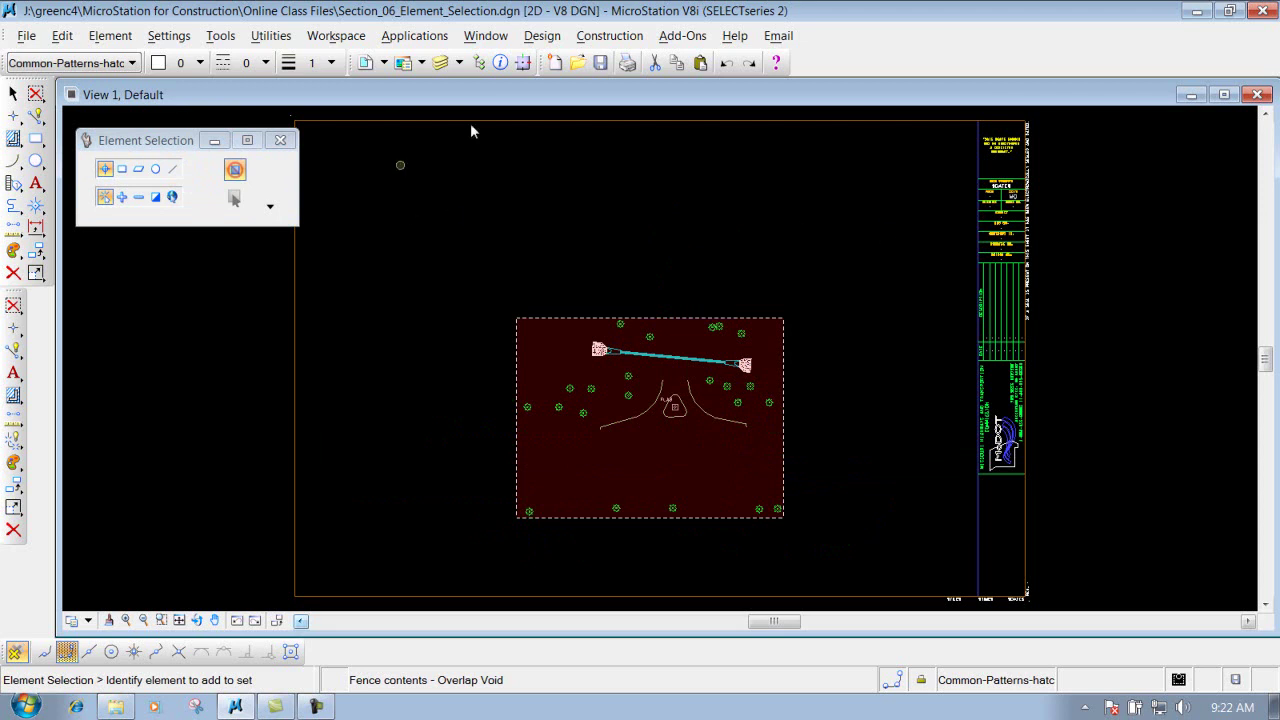
# - Undo the deletion made with the Void-Overlap fence mode
pyautogui.click(726, 62)
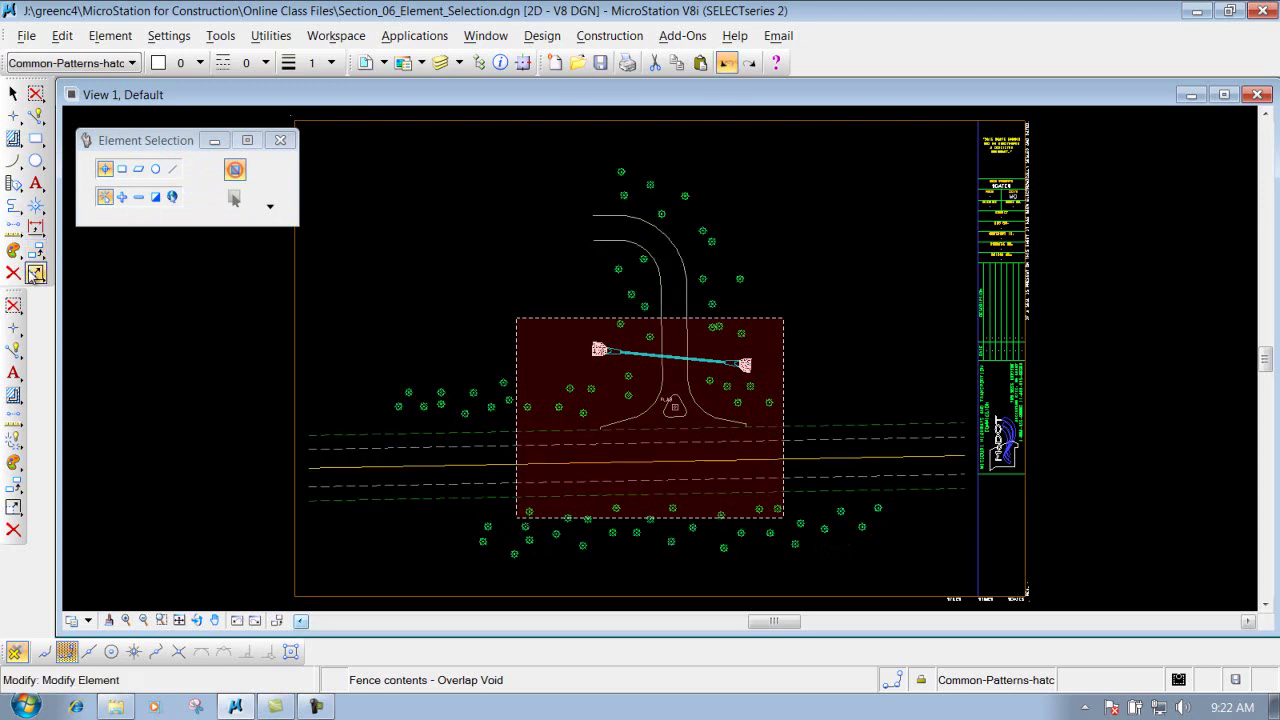
# - Delete everything outside the fence with the fence mode set to Void-Clip, and undo the deletion
pyautogui.click(14, 305)
pyautogui.click(242, 168)
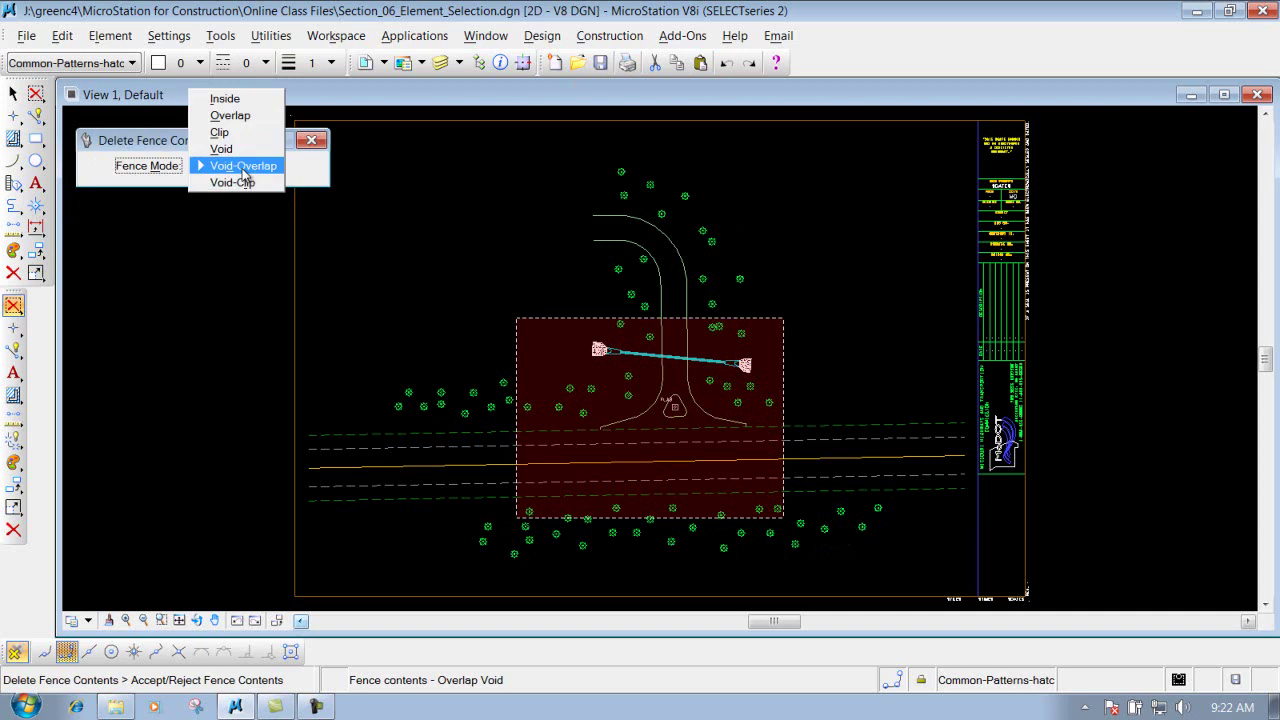
pyautogui.click(243, 183)
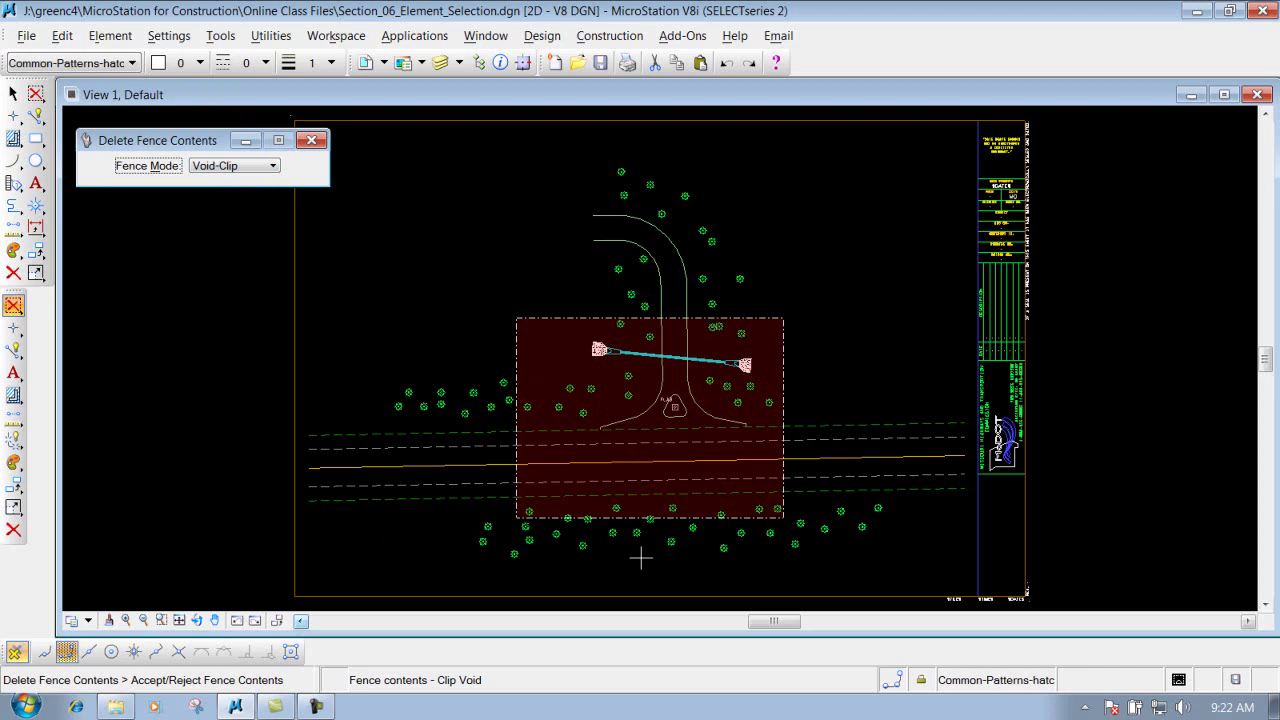
pyautogui.click(828, 230)
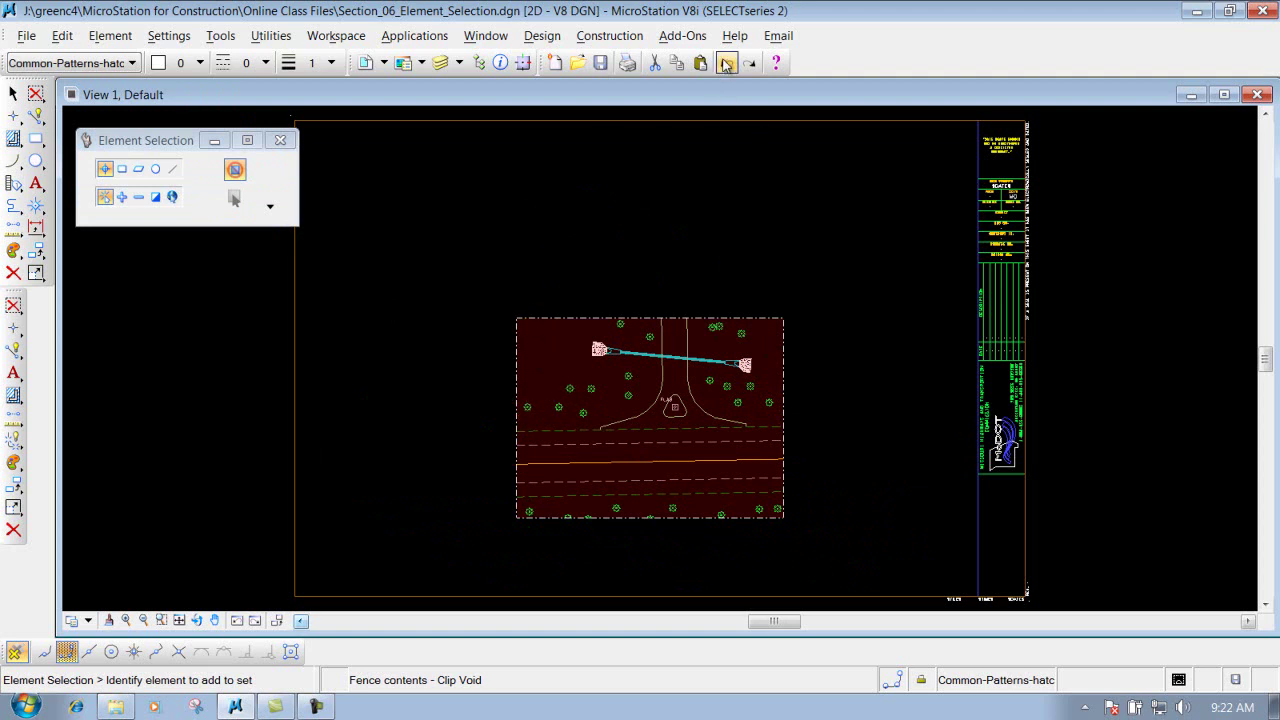
pyautogui.click(727, 64)
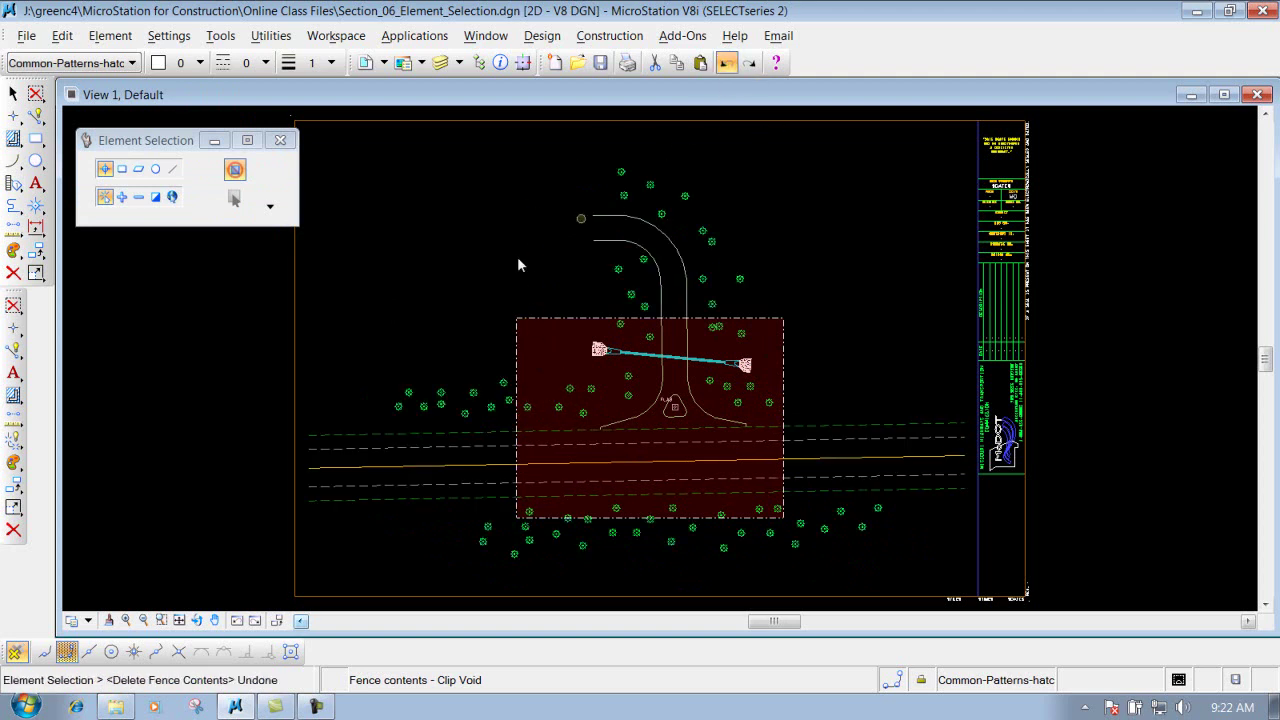
# - Replace the current fence with a small block fence in the empty area beside the curved side road, and remove it
pyautogui.click(37, 95)
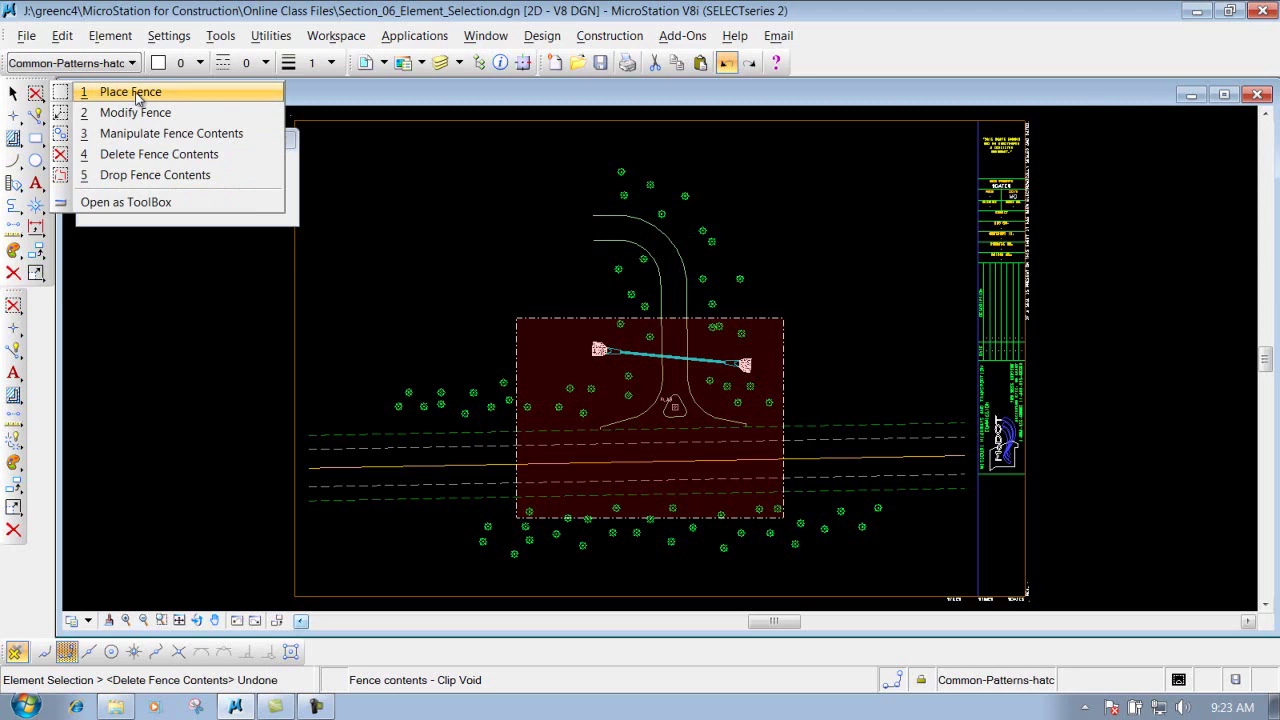
pyautogui.click(130, 92)
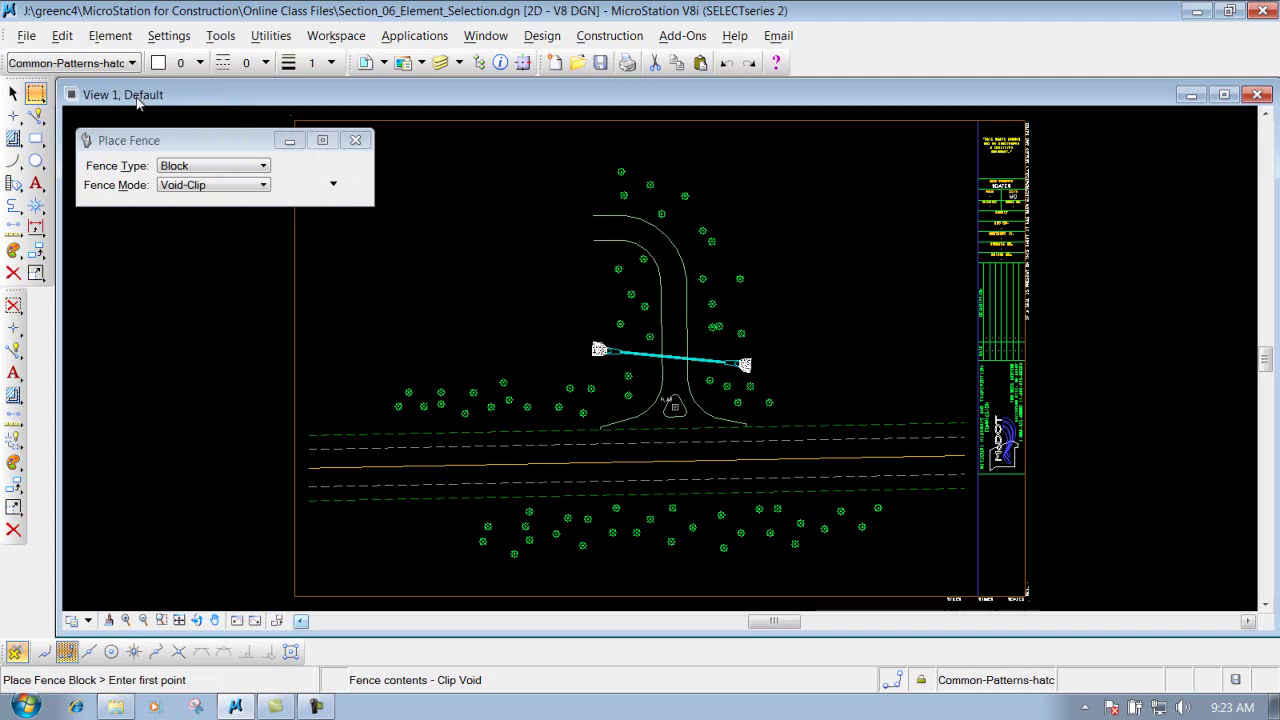
pyautogui.moveTo(455, 258); pyautogui.dragTo(498, 278)
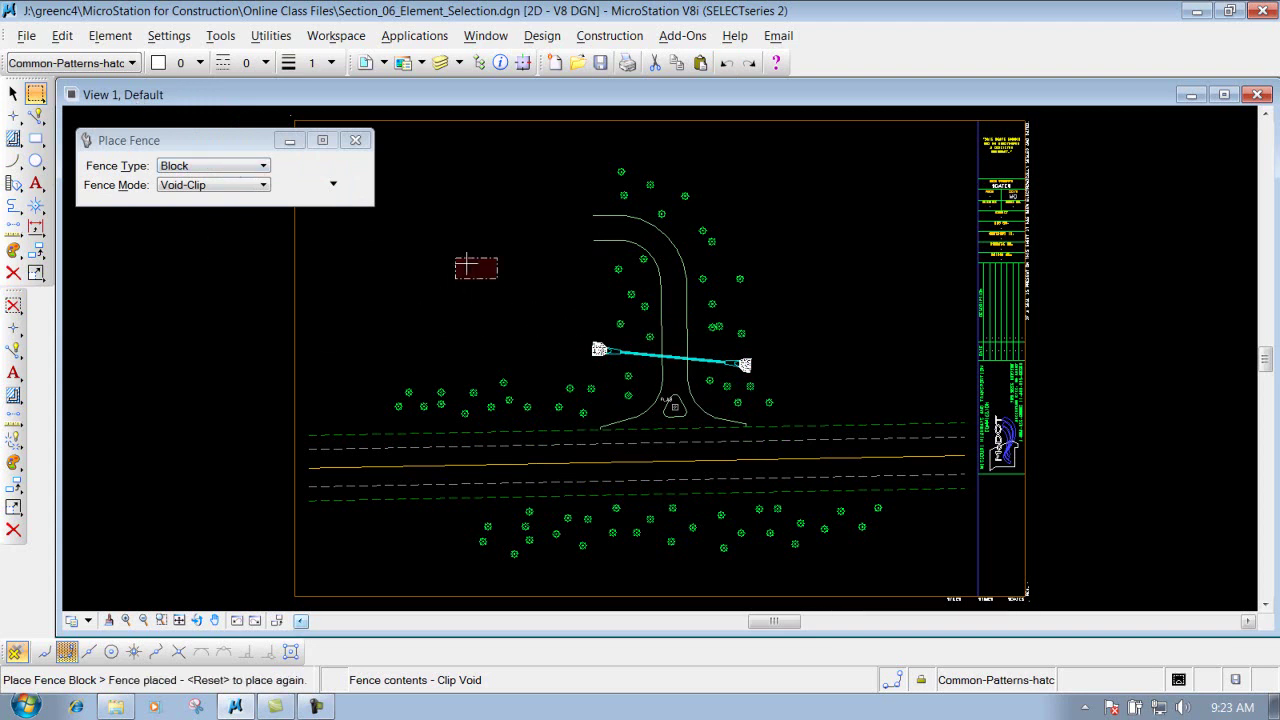
pyautogui.click(36, 95)
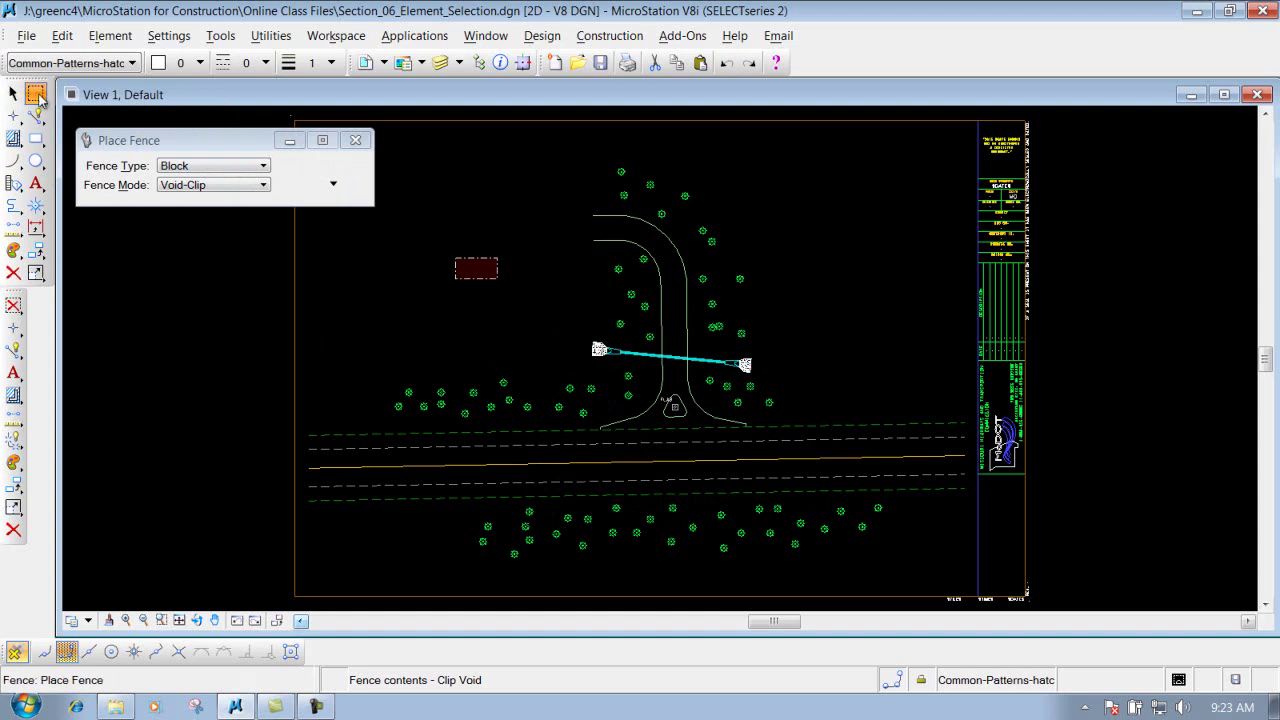
pyautogui.click(37, 95)
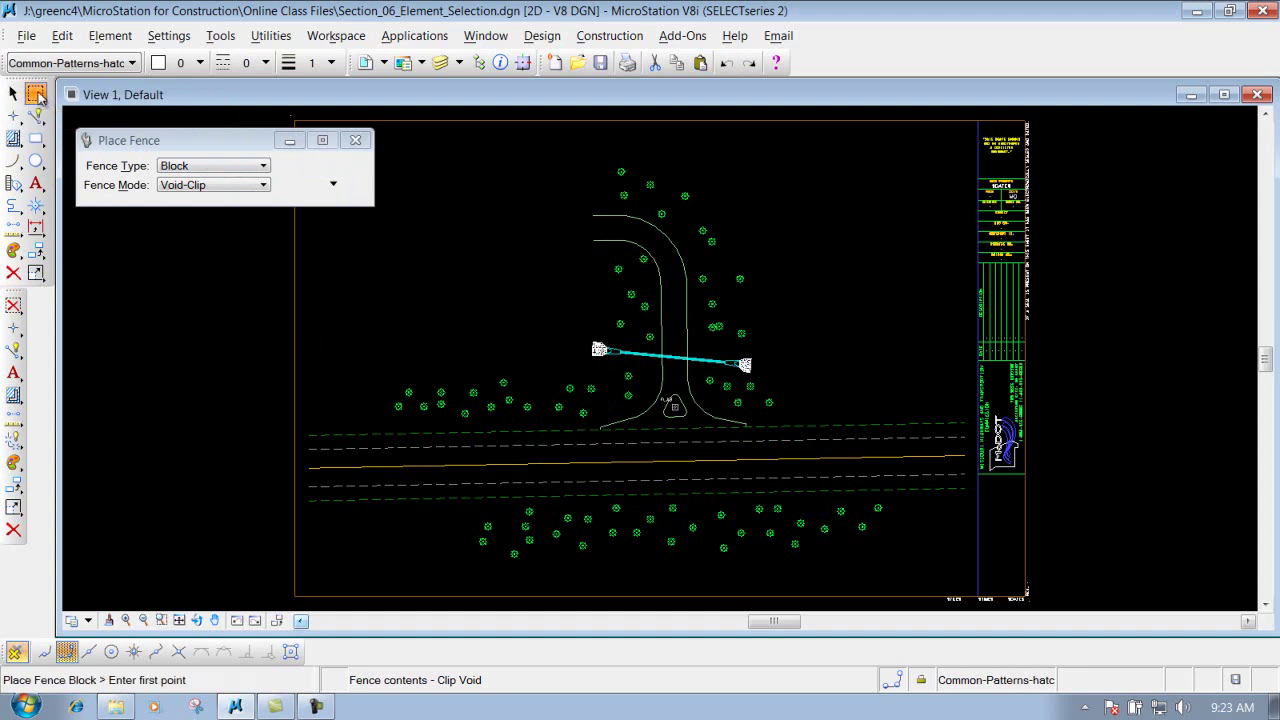
# - Place a large block fence around the intersection and the middle of the main road, and remove it
pyautogui.click(470, 268)
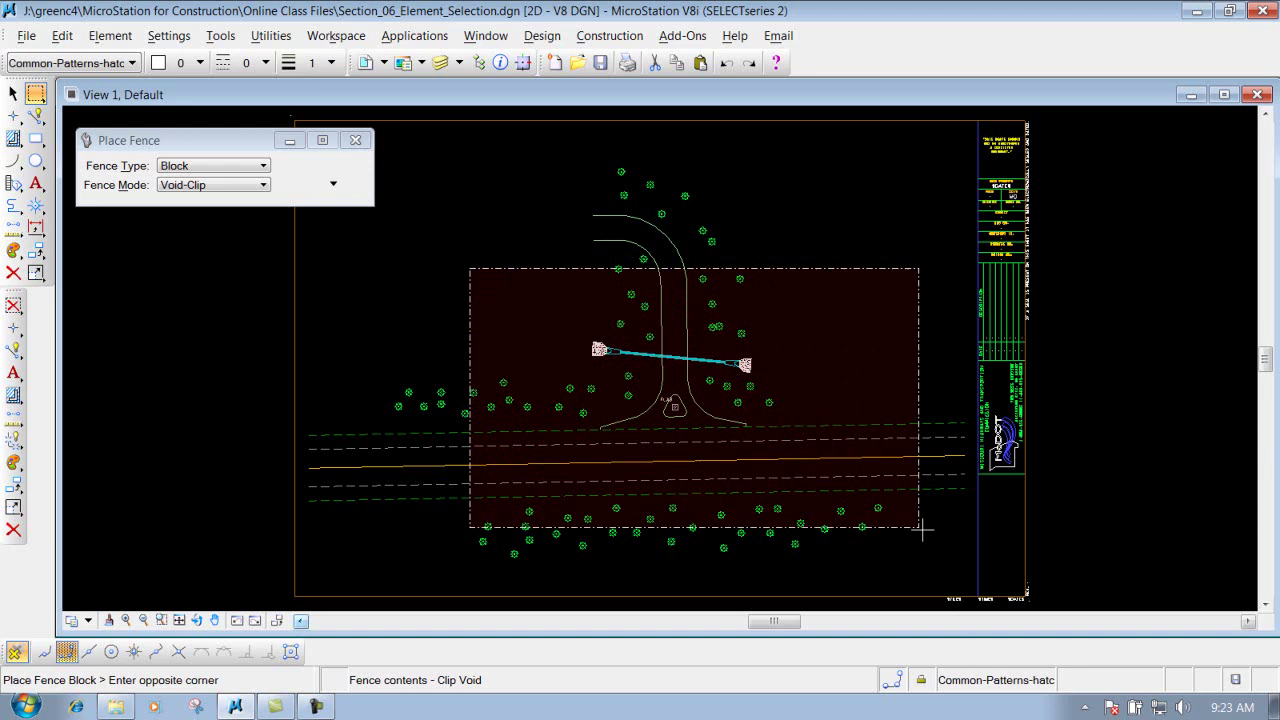
pyautogui.click(829, 524)
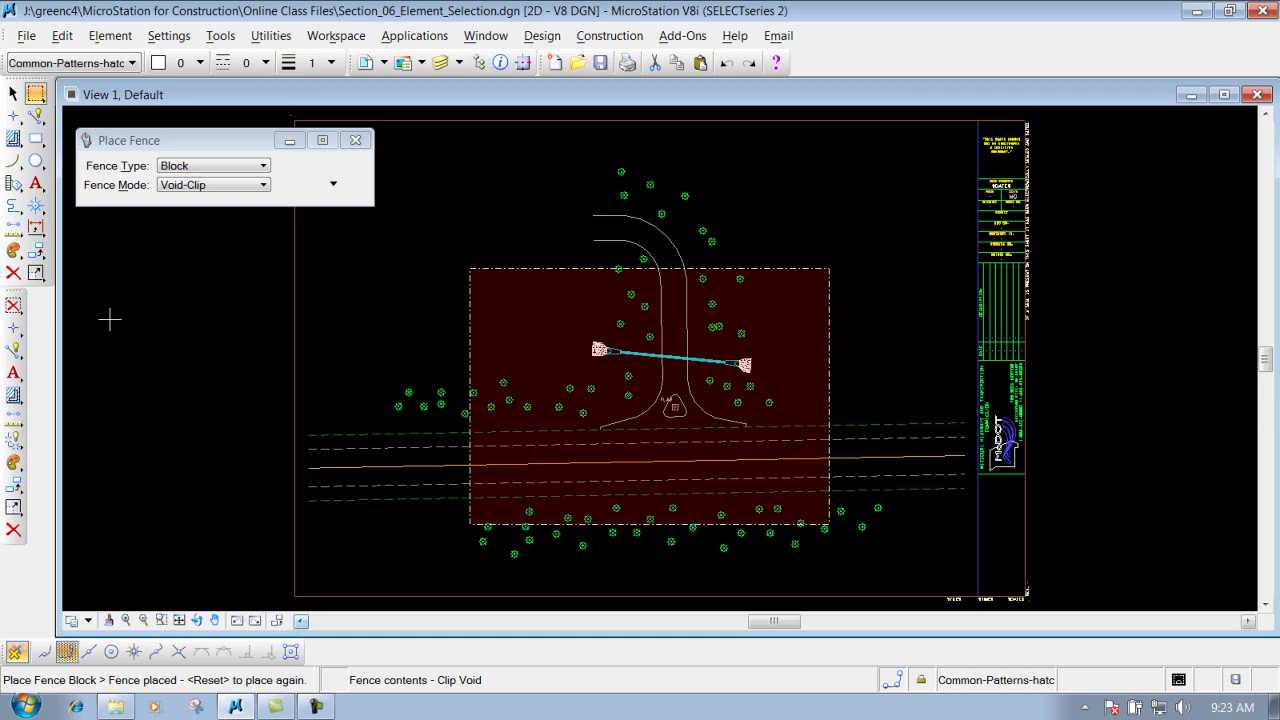
pyautogui.click(37, 95)
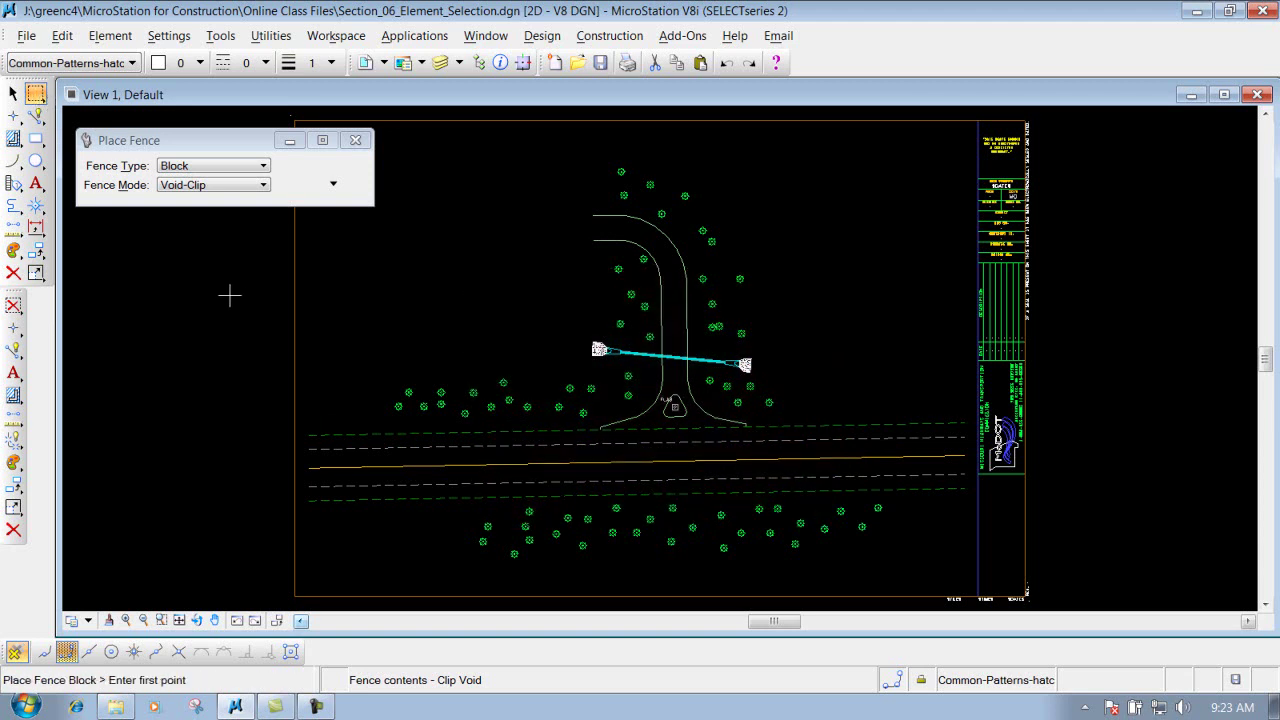
# - Set the fence mode to Inside and place a block fence around the curved side road down to the main road
pyautogui.click(213, 186)
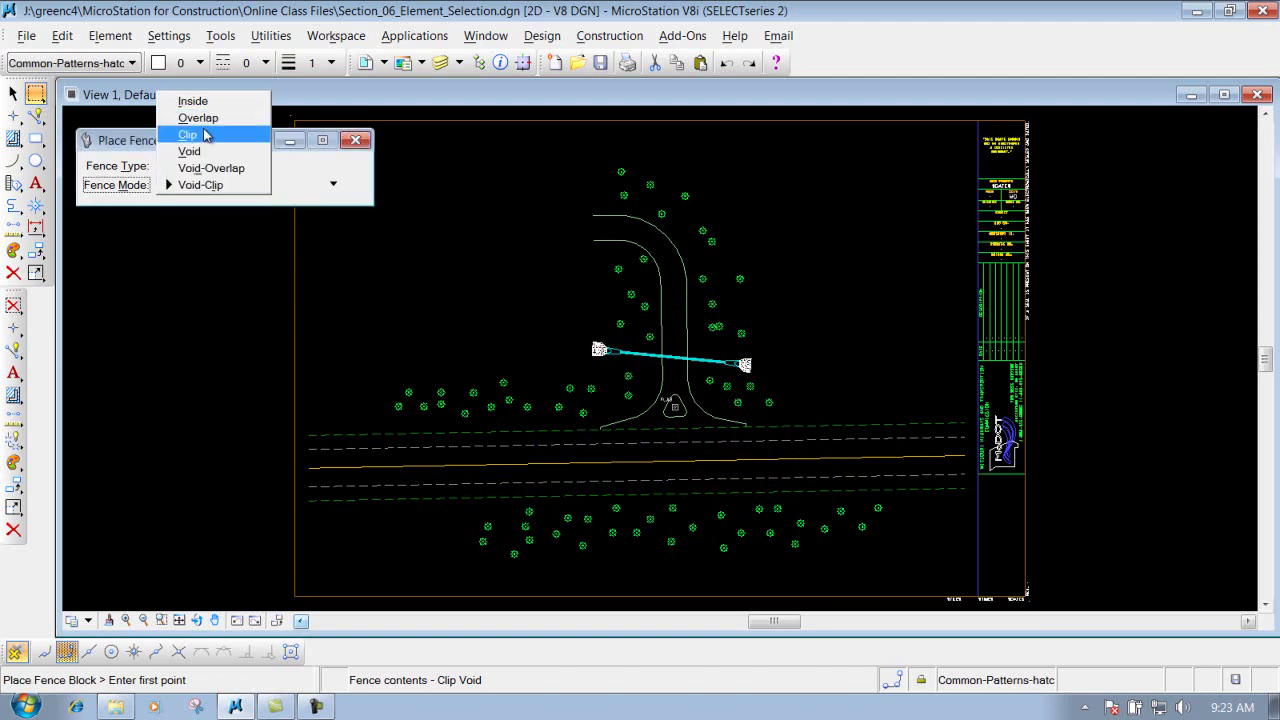
pyautogui.click(194, 101)
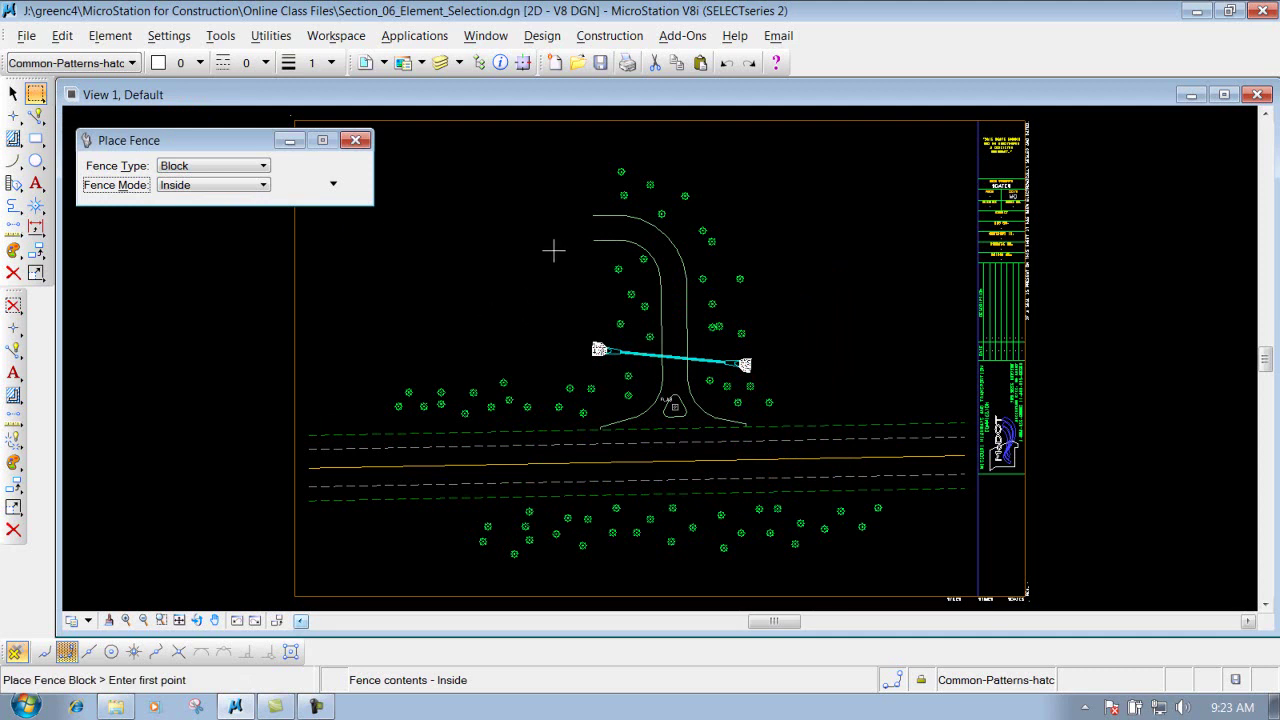
pyautogui.click(526, 180)
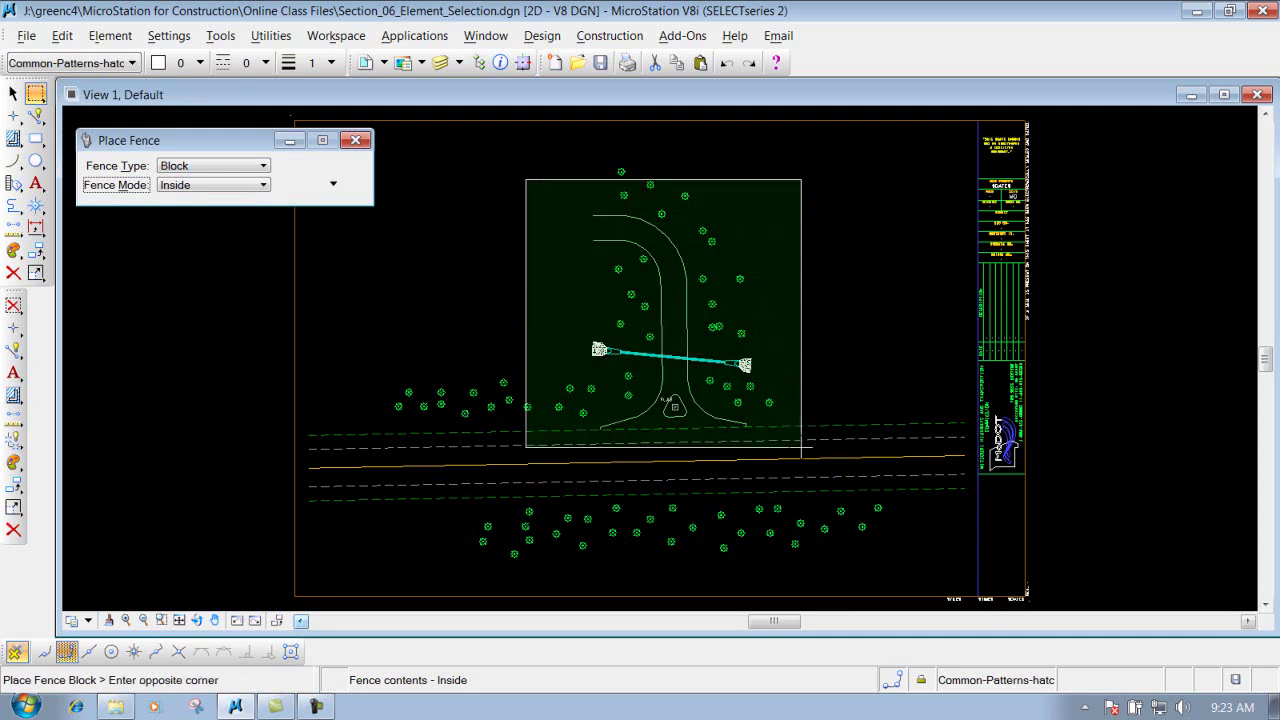
pyautogui.click(802, 453)
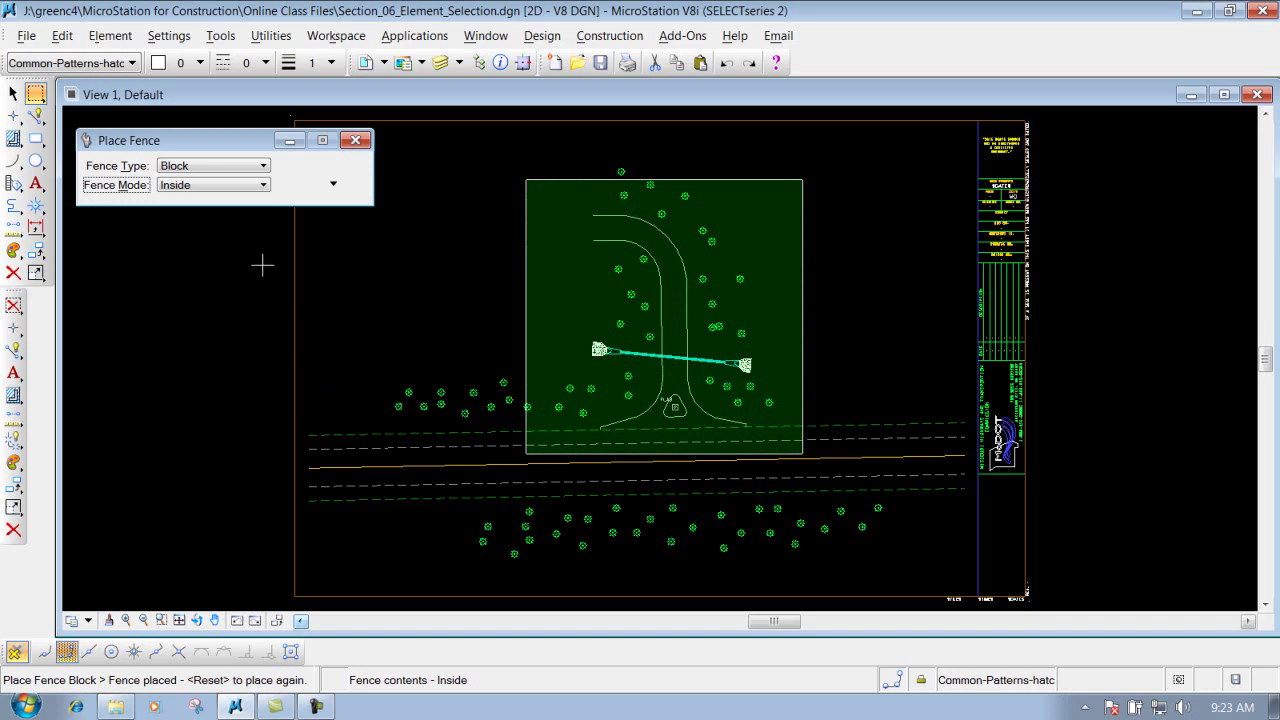
pyautogui.click(356, 141)
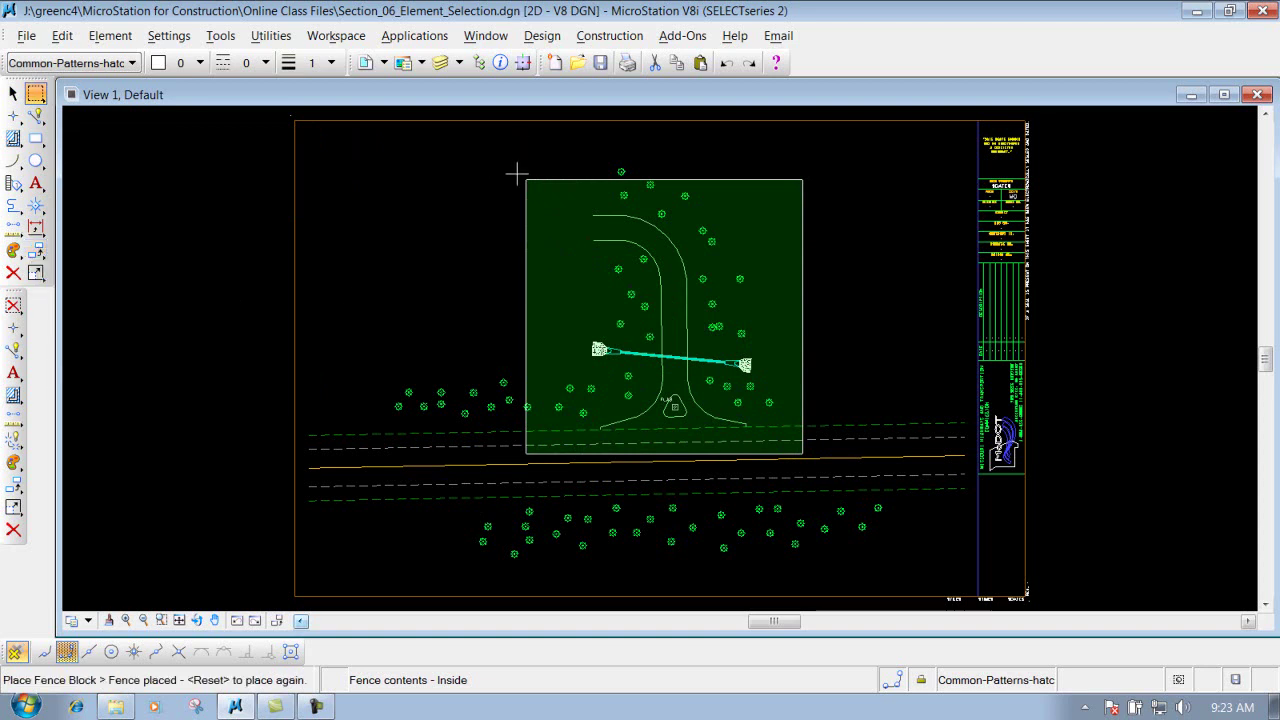
# - Try to copy the fence contents beyond the title block with Use Fence enabled, in Inside and Clip modes
pyautogui.click(39, 258)
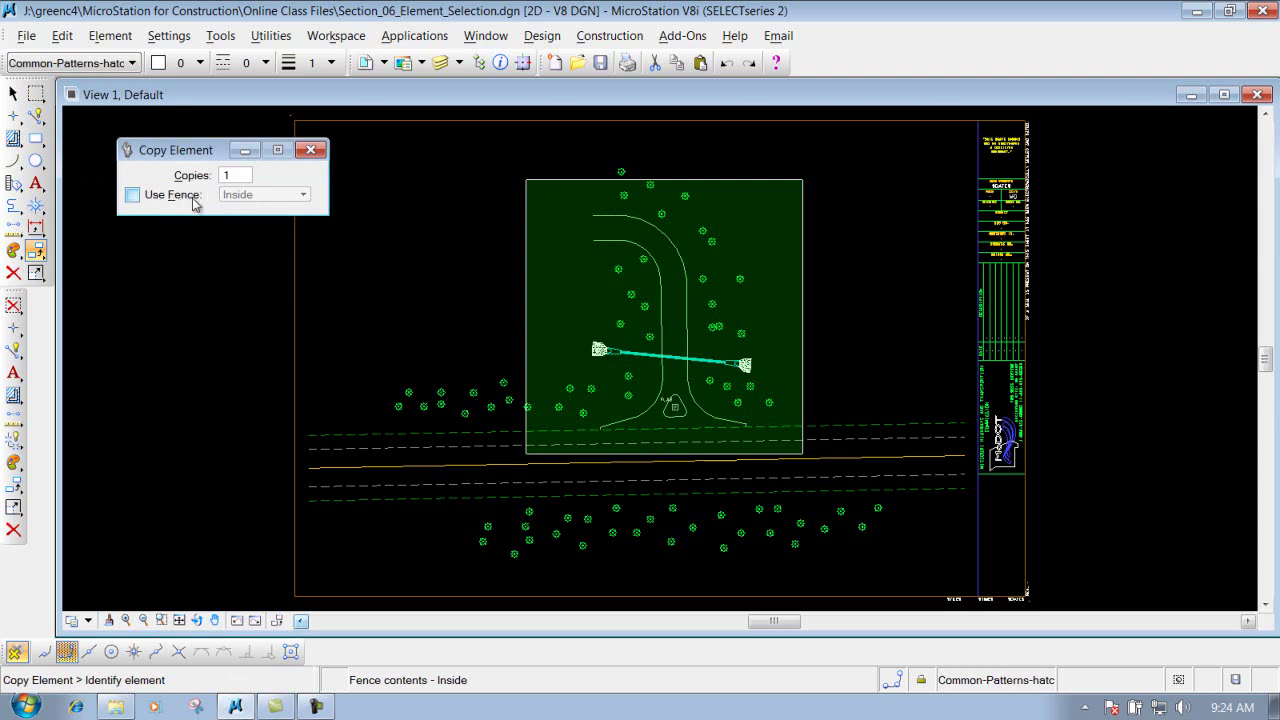
pyautogui.click(132, 198)
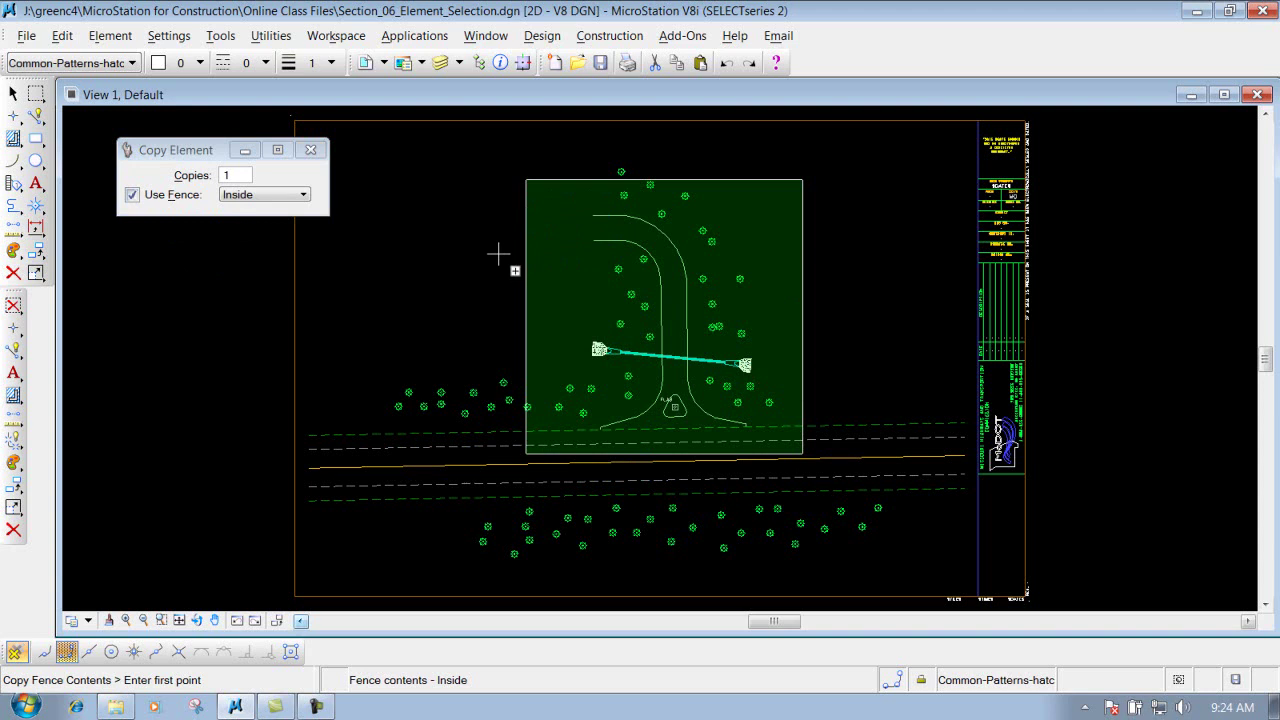
pyautogui.click(279, 199)
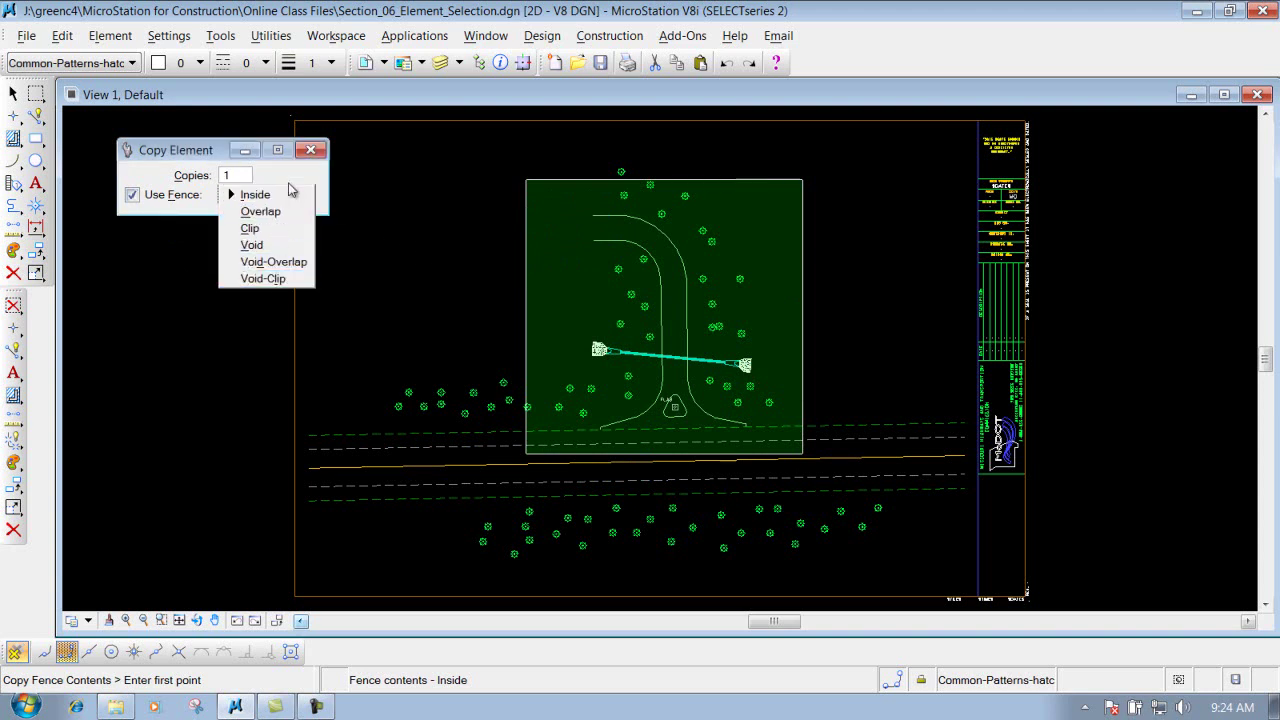
pyautogui.click(264, 198)
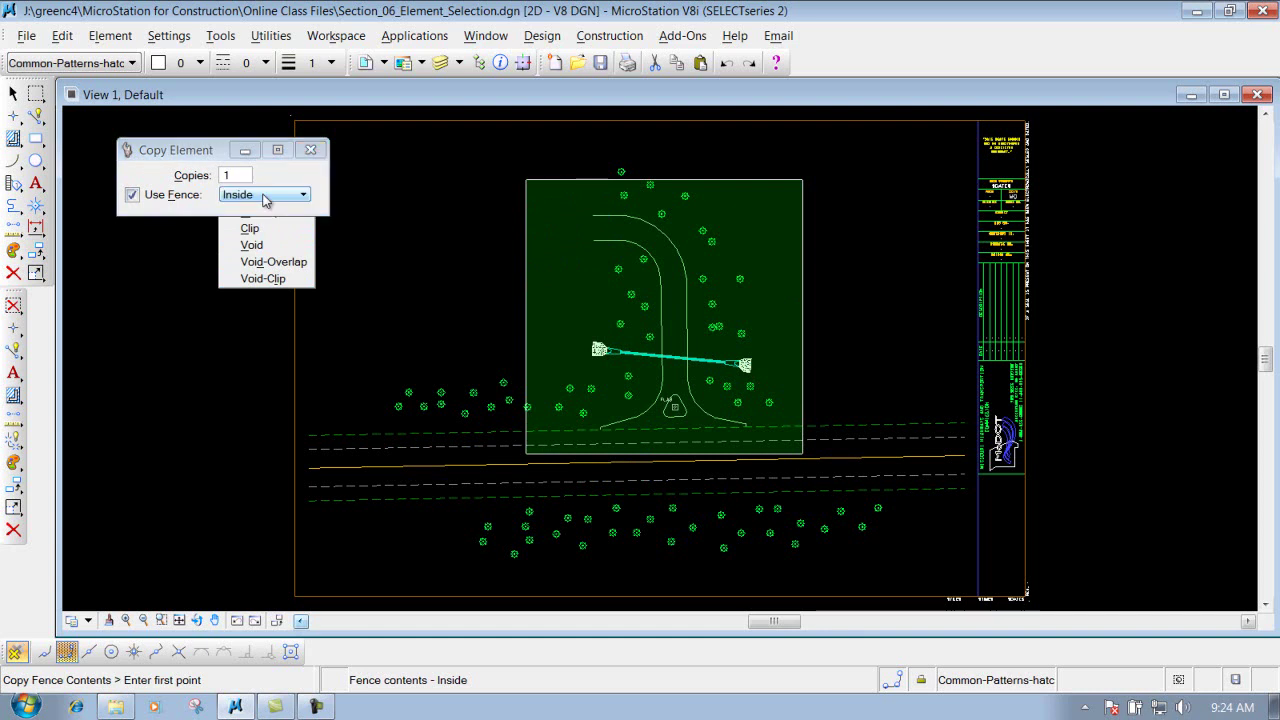
pyautogui.click(675, 305)
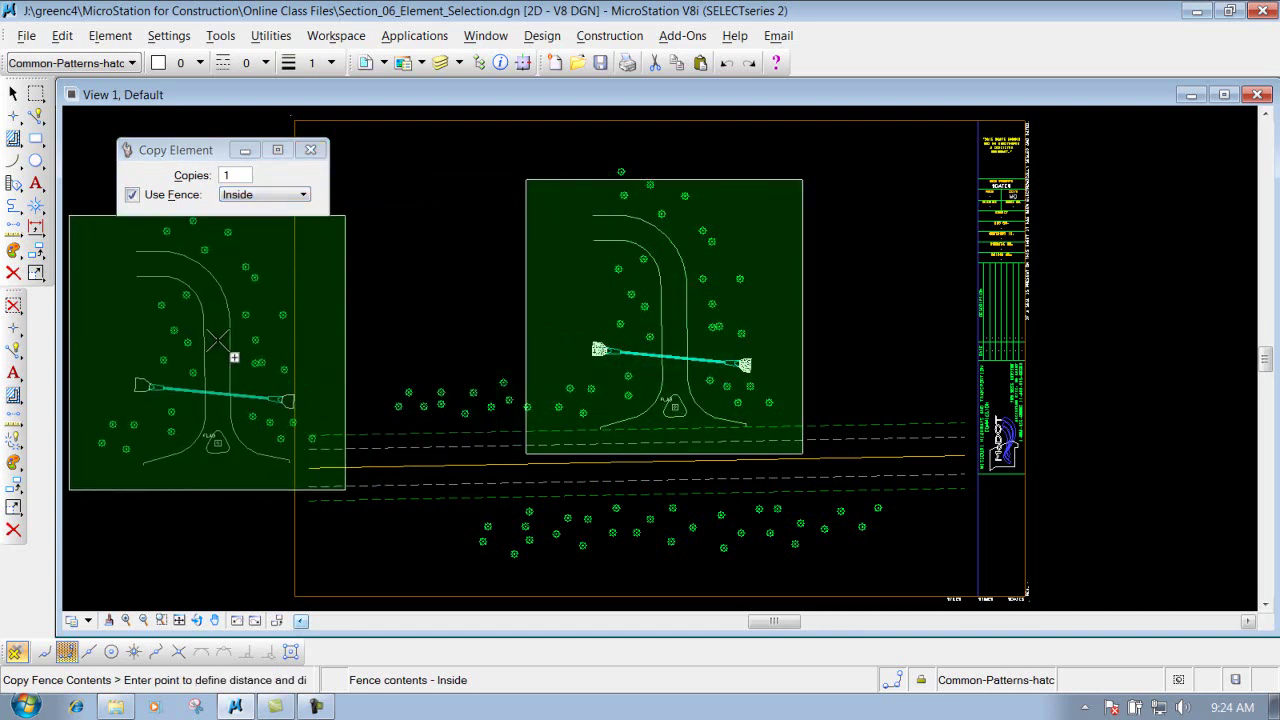
pyautogui.scroll(-3, 230, 350)
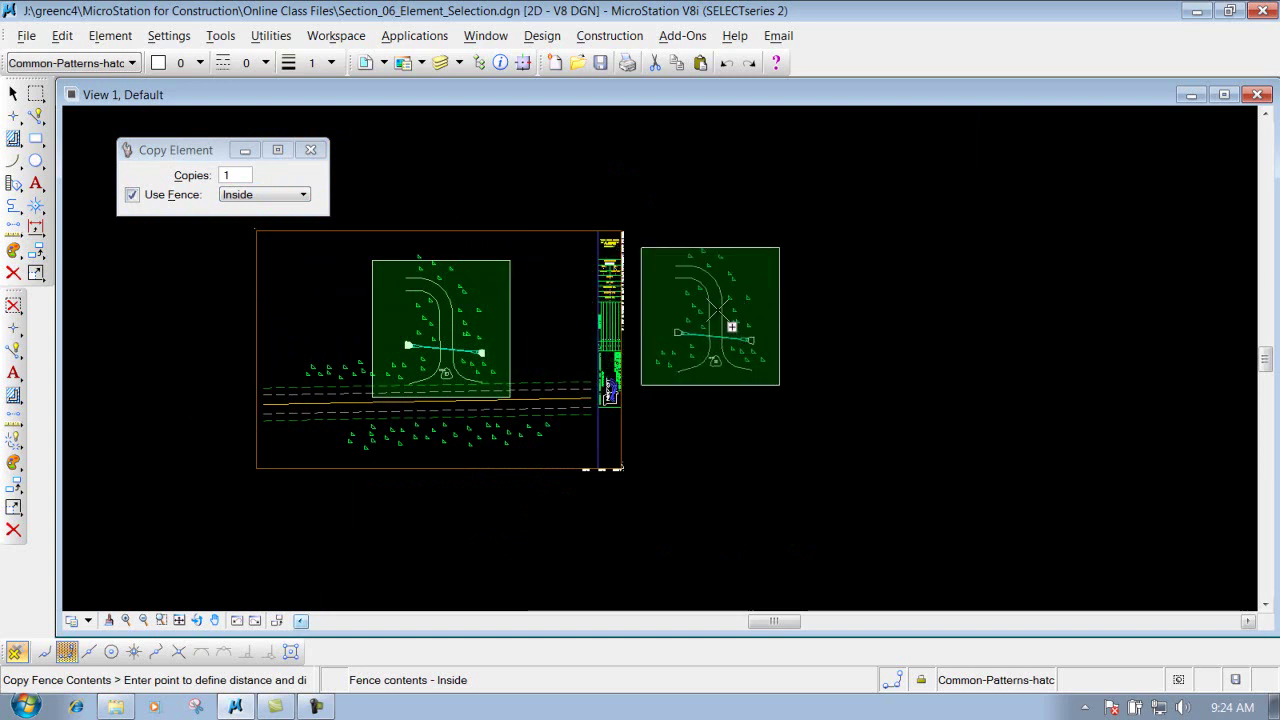
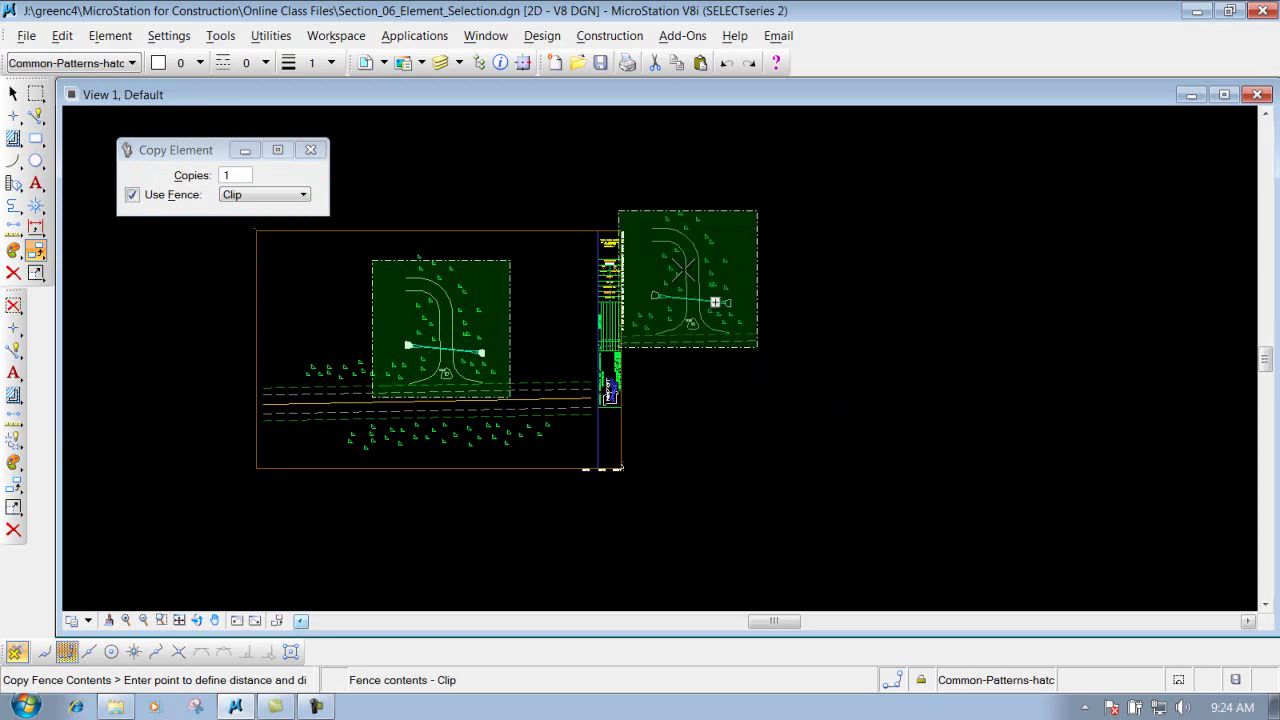
pyautogui.press('Escape')
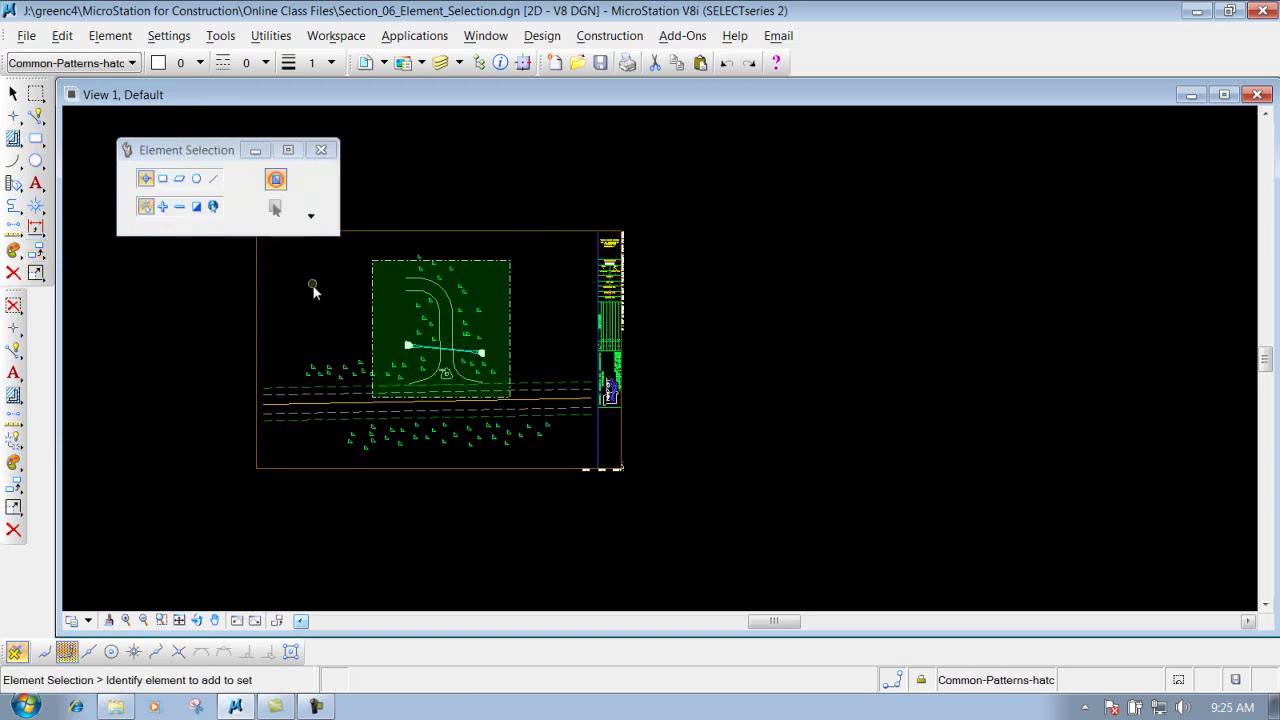
# - Replace the fence with a smaller block fence in Clip mode around the intersection of the side road and main road
pyautogui.click(35, 93)
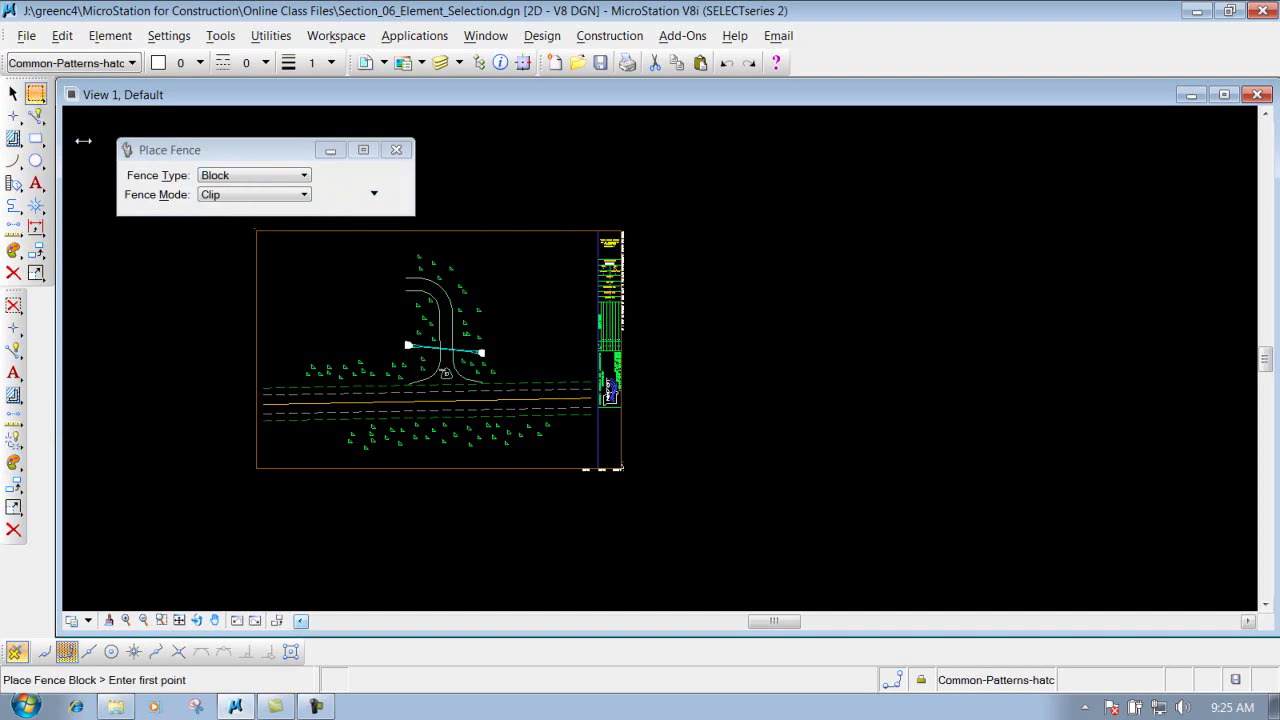
pyautogui.click(396, 351)
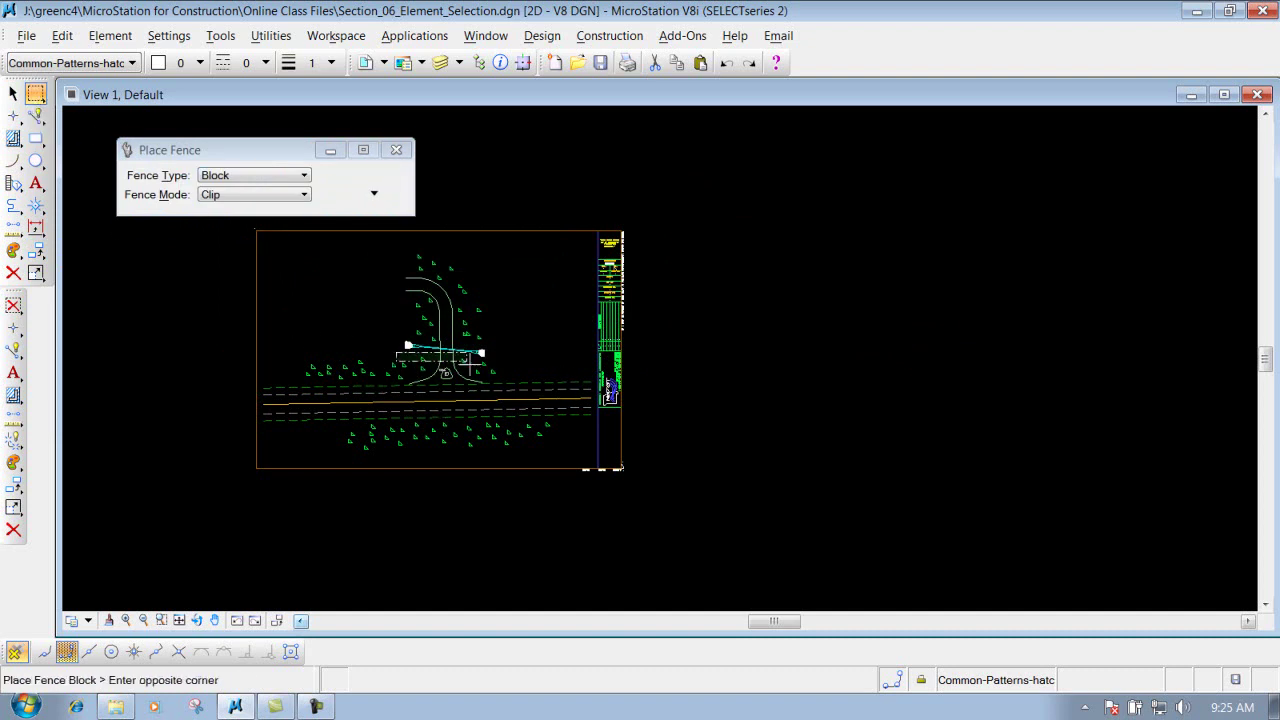
pyautogui.click(506, 394)
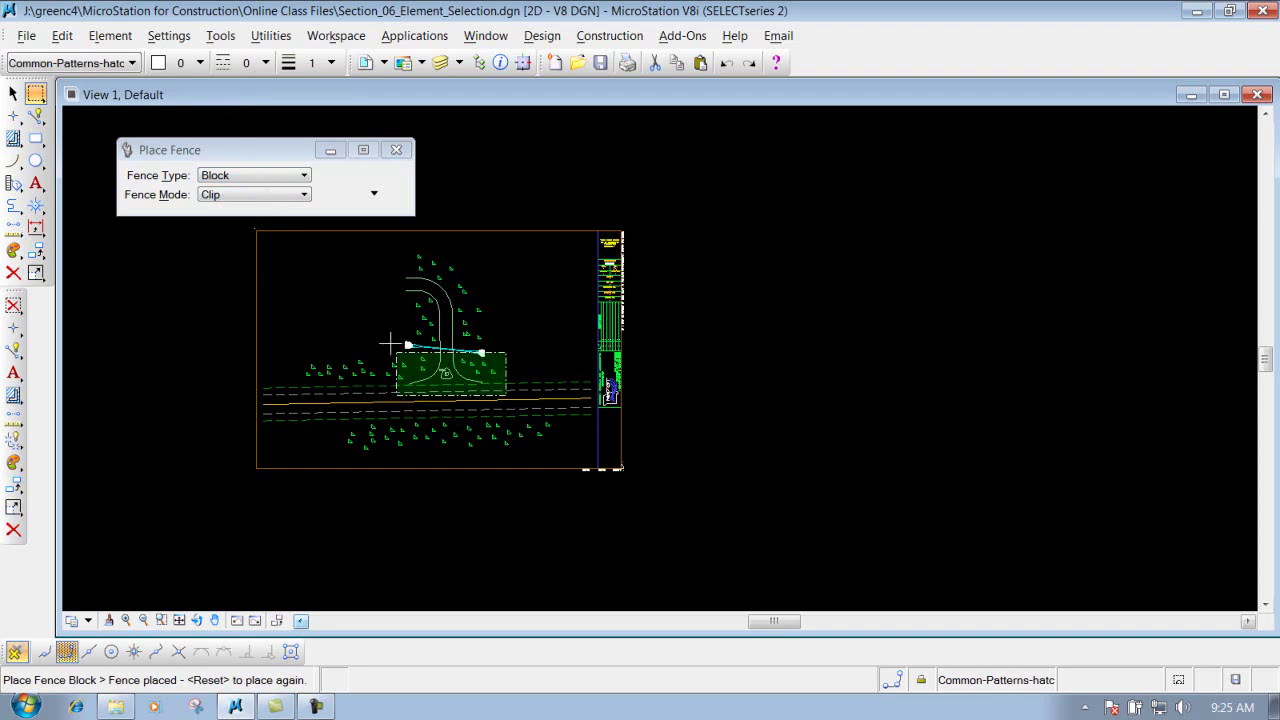
# - Place a circle fence centred on the small island at the intersection, reaching across the main road
pyautogui.click(256, 175)
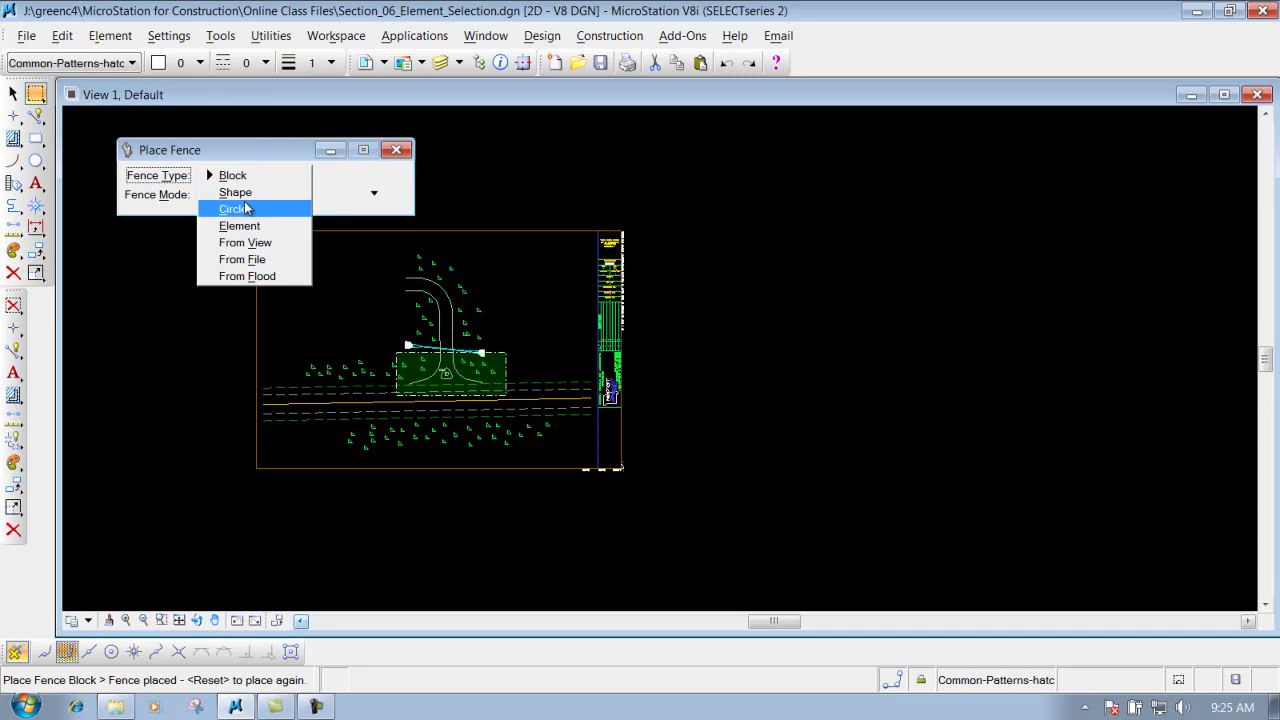
pyautogui.click(240, 209)
pyautogui.click(444, 372)
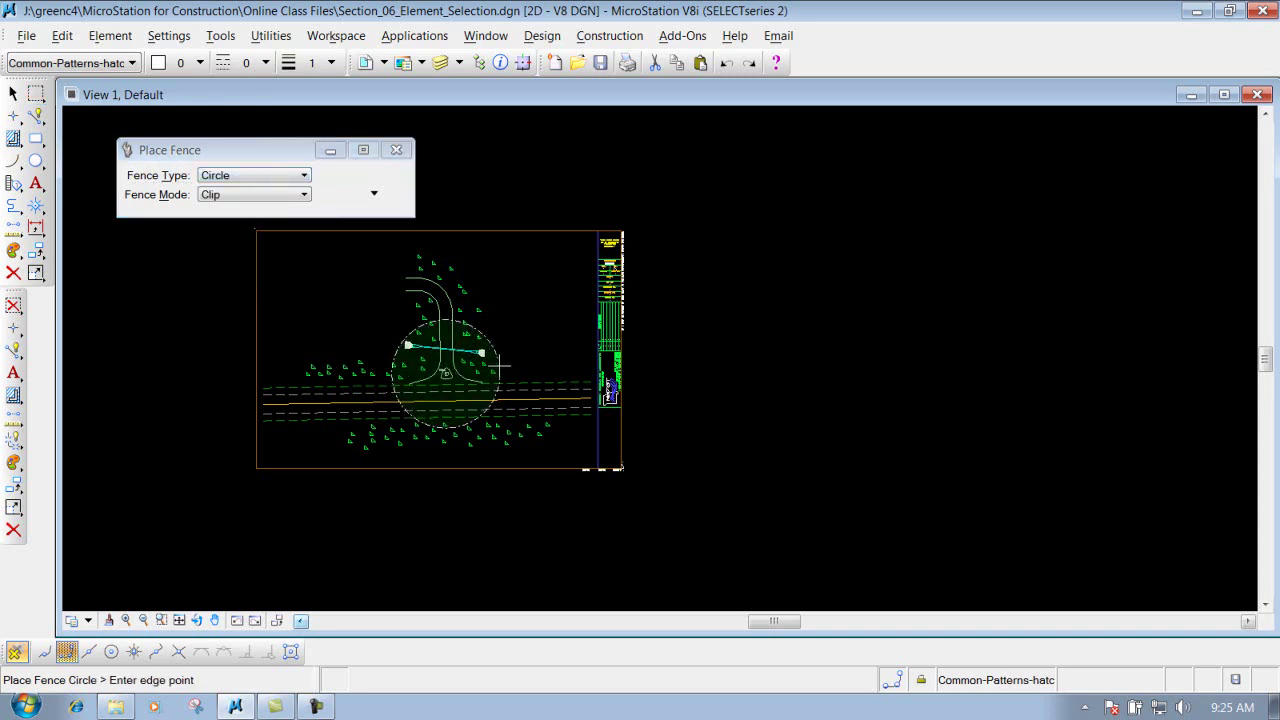
pyautogui.click(500, 366)
# - Set up the Scale tool with Use Fence enabled in Clip mode and X and Y scale factors of 2
pyautogui.click(36, 255)
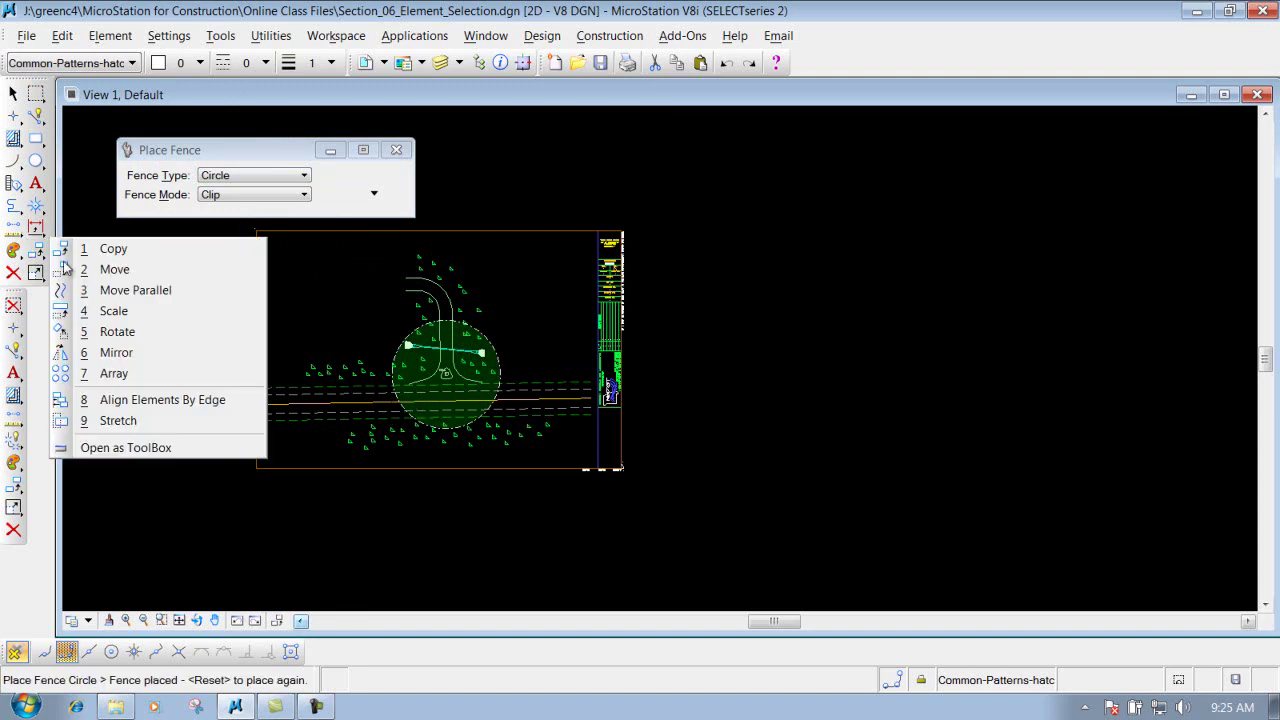
pyautogui.click(113, 311)
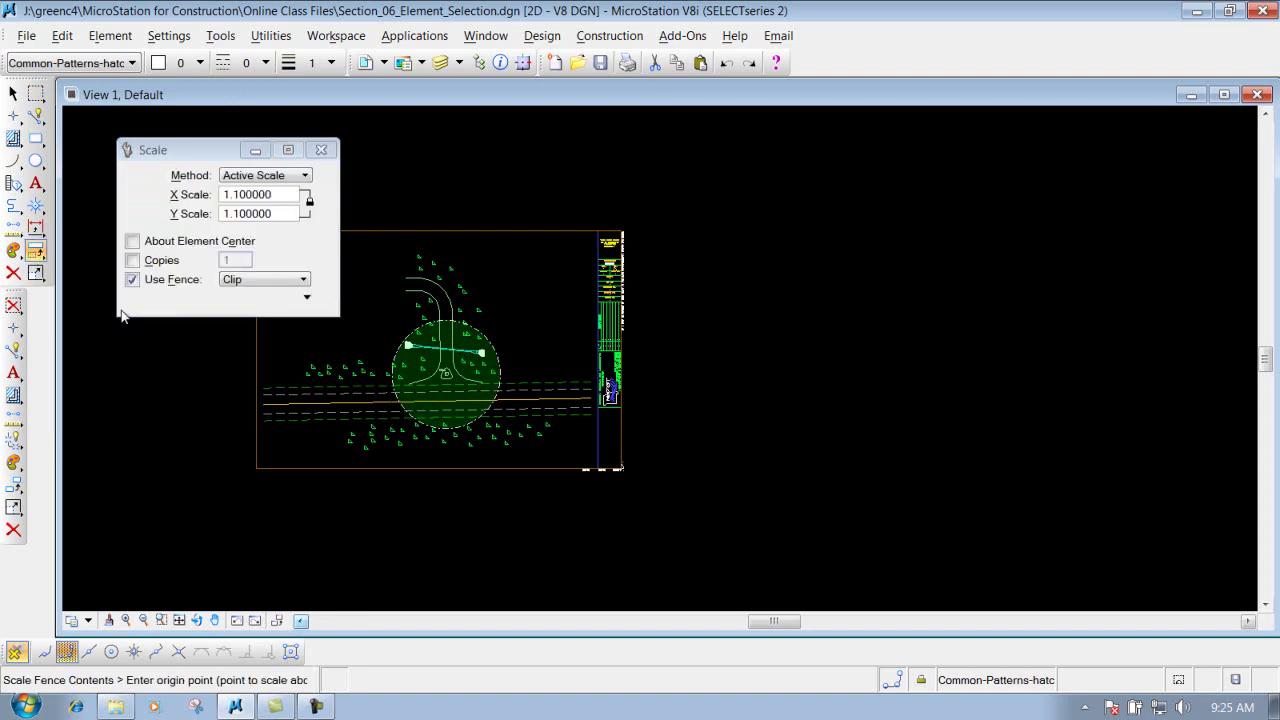
pyautogui.click(132, 280)
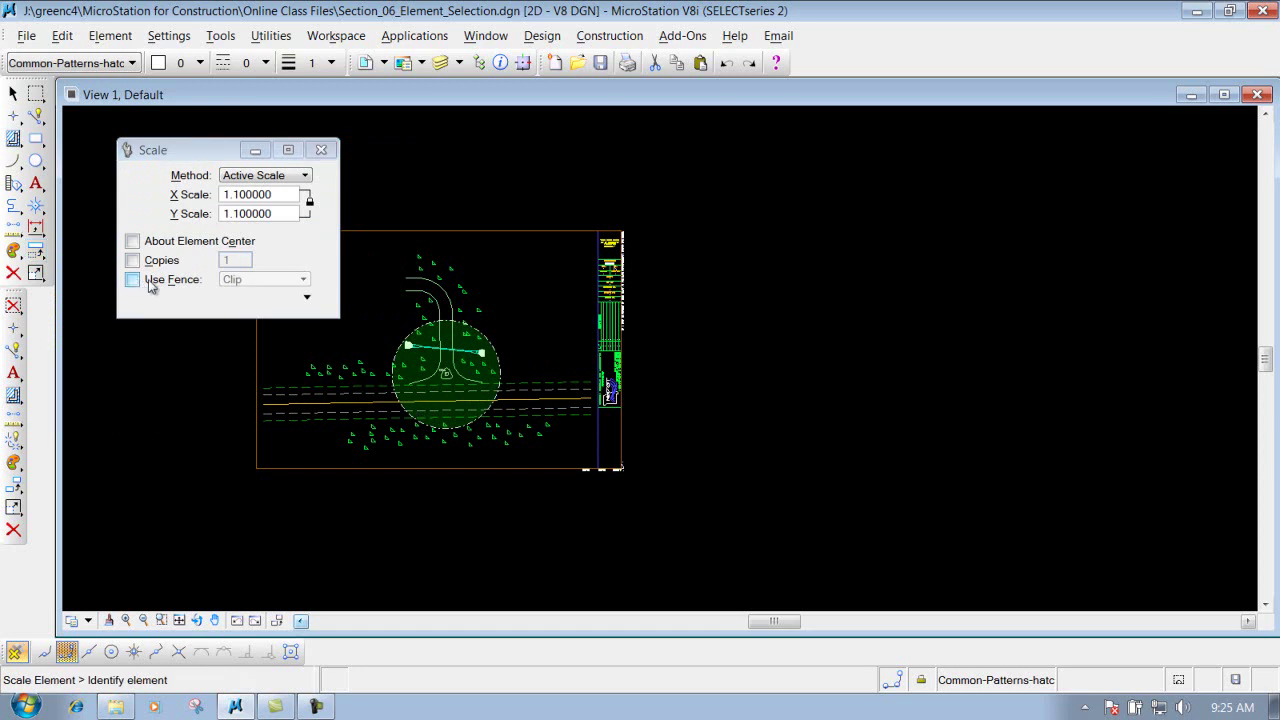
pyautogui.click(133, 279)
pyautogui.click(260, 282)
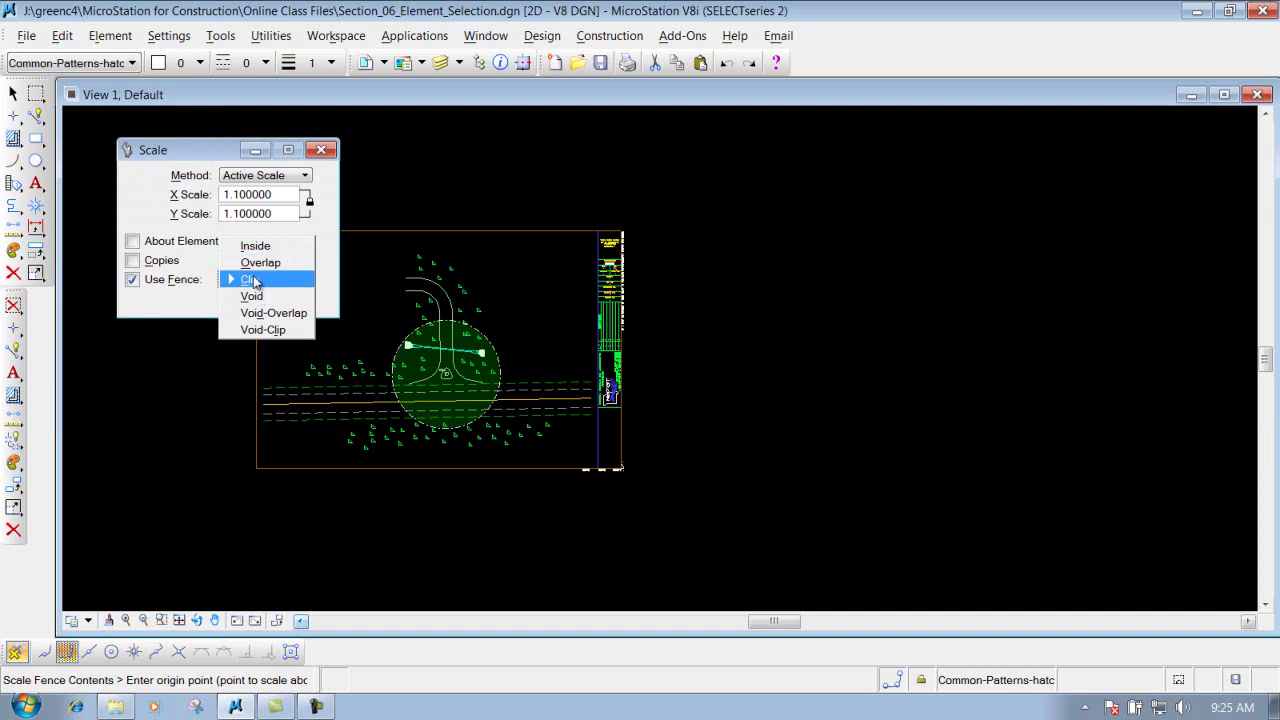
pyautogui.click(253, 280)
pyautogui.doubleClick(247, 195)
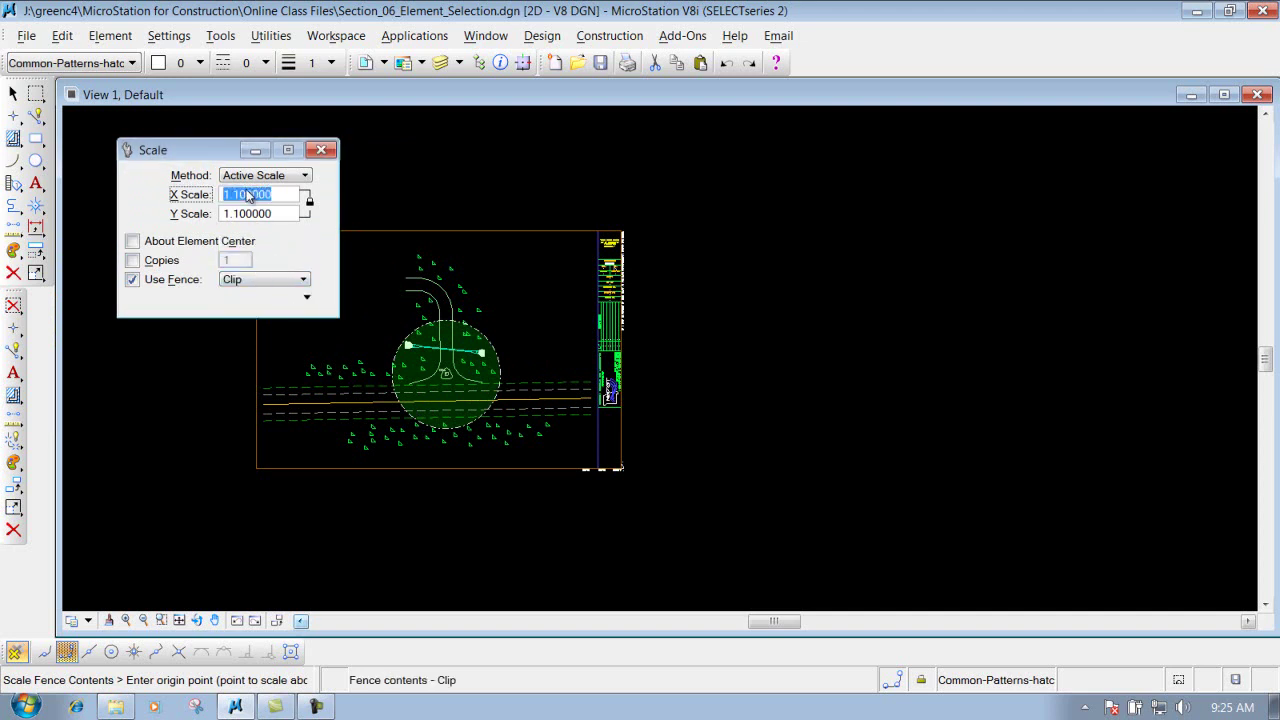
pyautogui.write('2')
pyautogui.press('Tab')
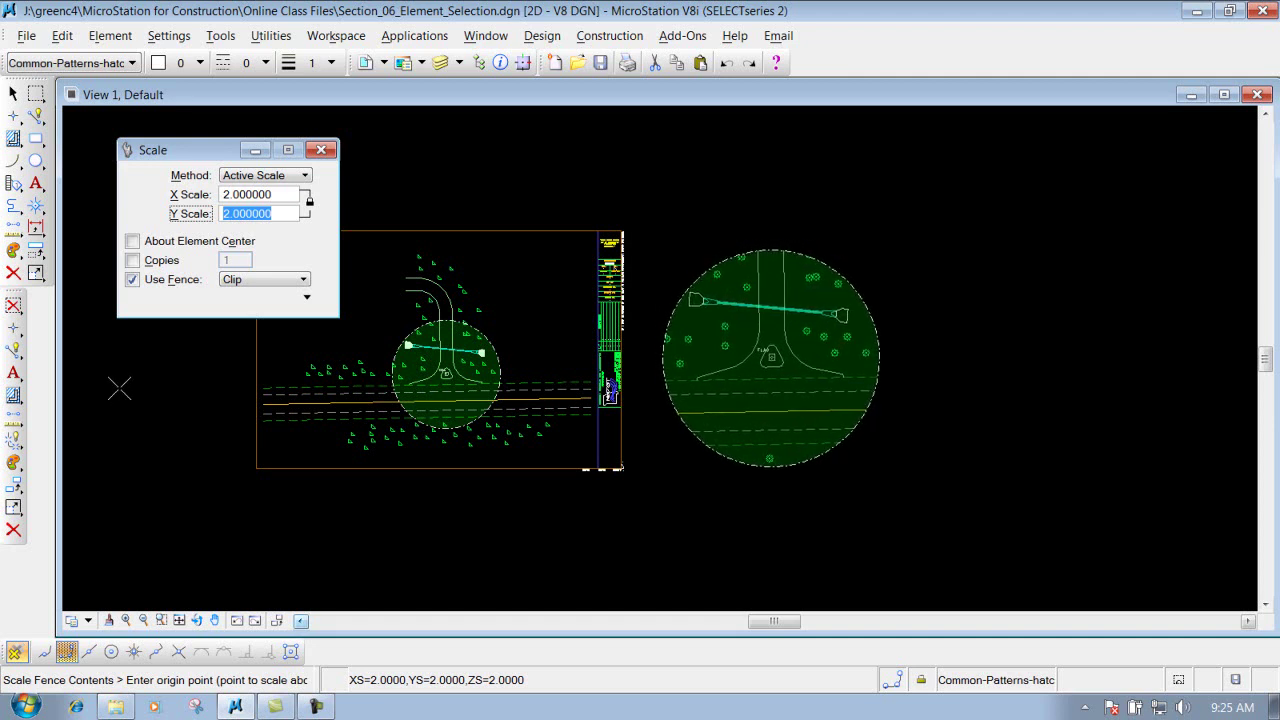
# - Try to scale the circle fence's contents about an origin point outside the drawing border, and undo the scaling
pyautogui.click(112, 388)
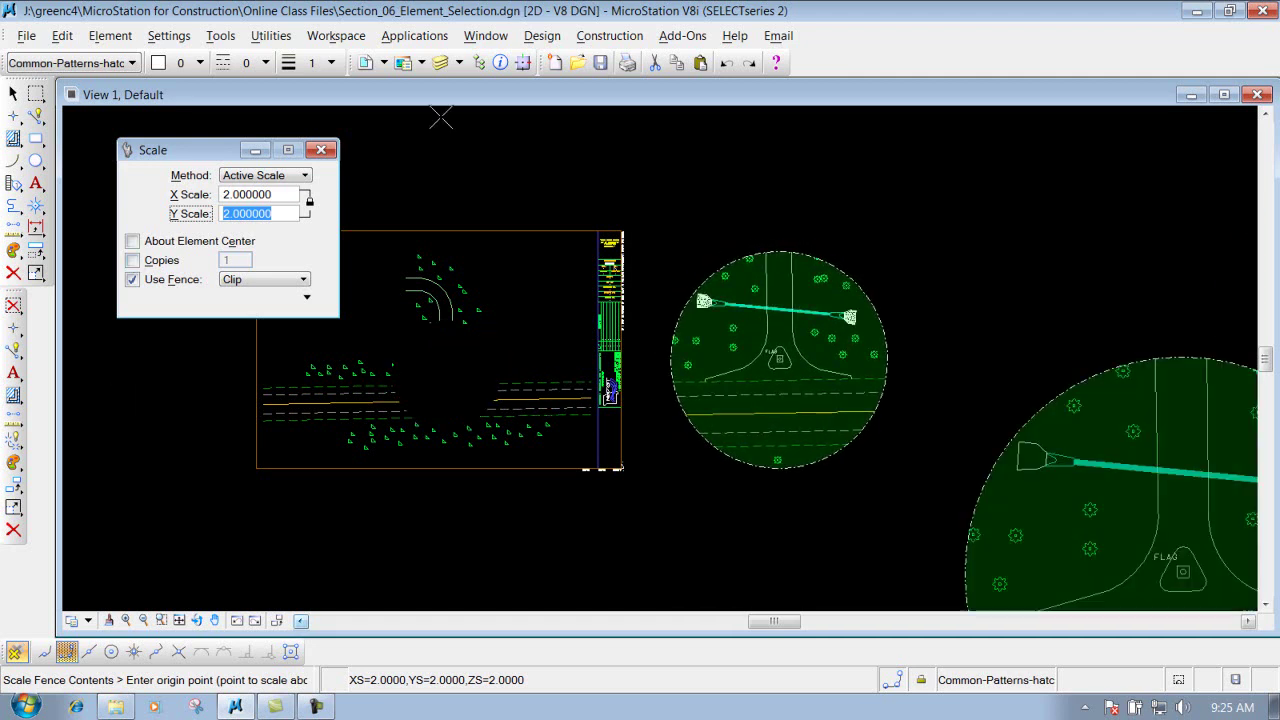
pyautogui.rightClick(587, 171)
pyautogui.click(727, 62)
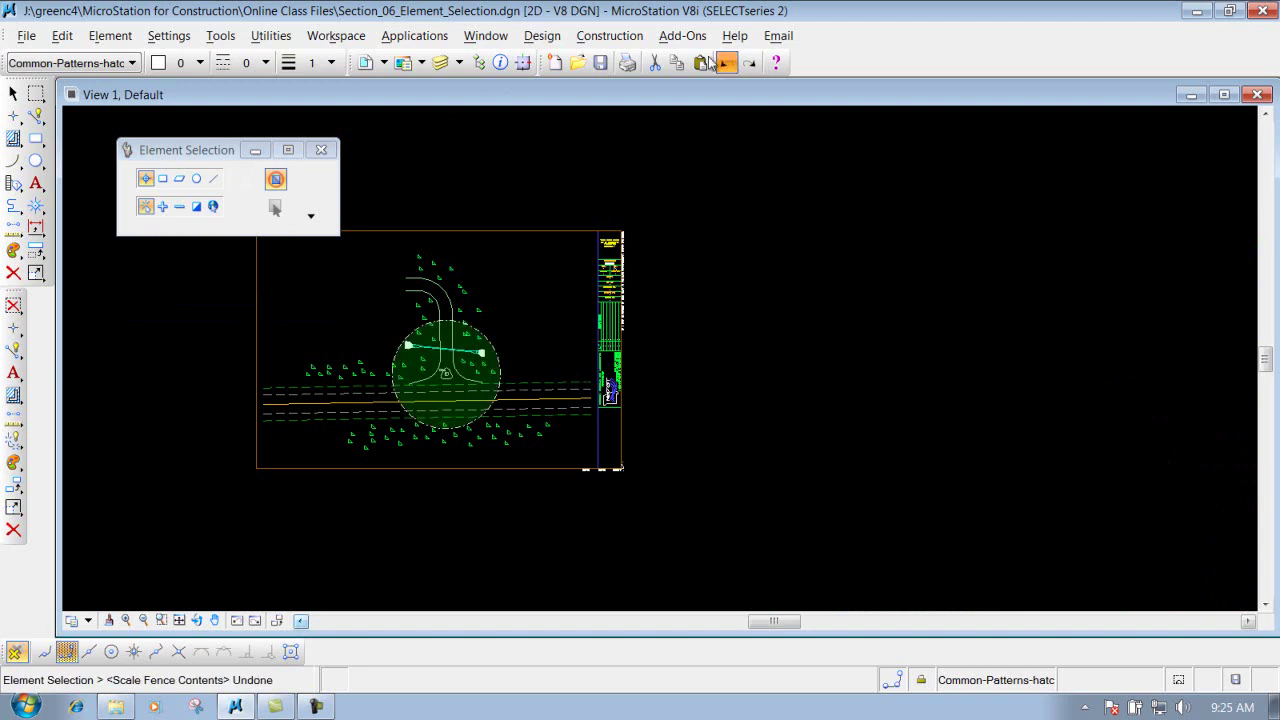
# - Scale the clipped fence contents by 2 as one copy beyond the title block, using an origin on the border's opposite side
pyautogui.click(34, 272)
pyautogui.click(133, 260)
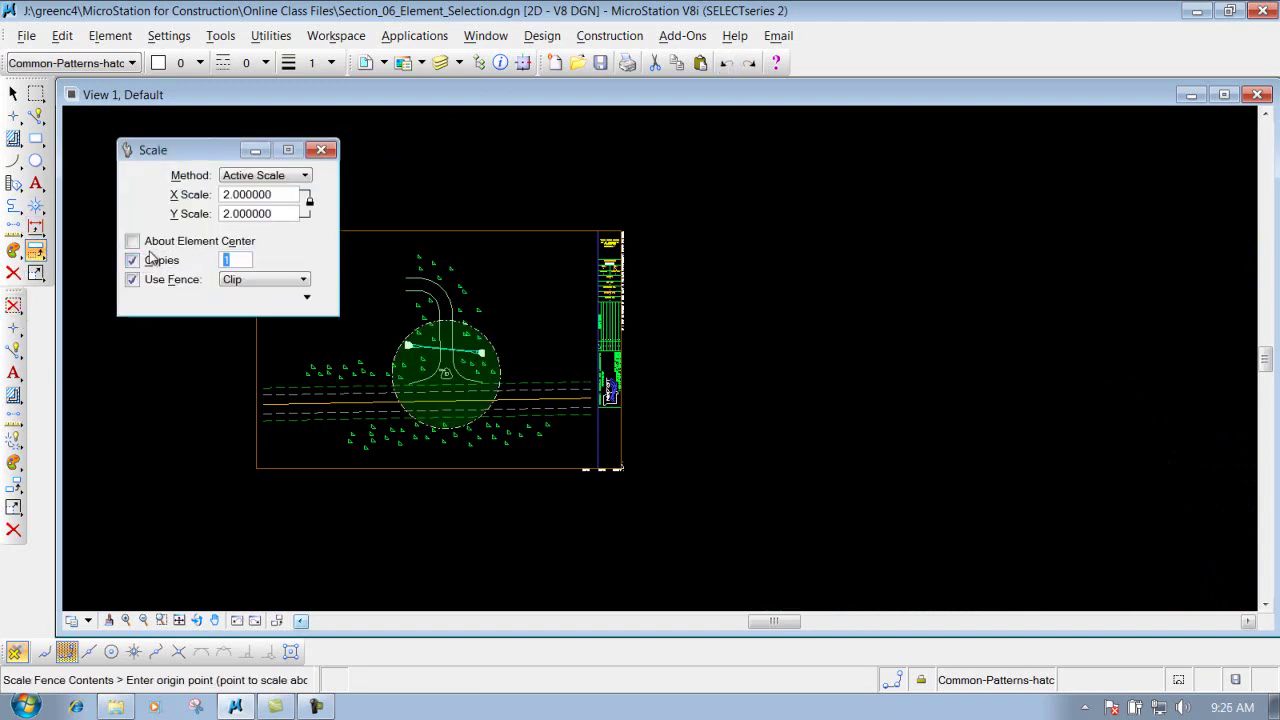
pyautogui.click(111, 396)
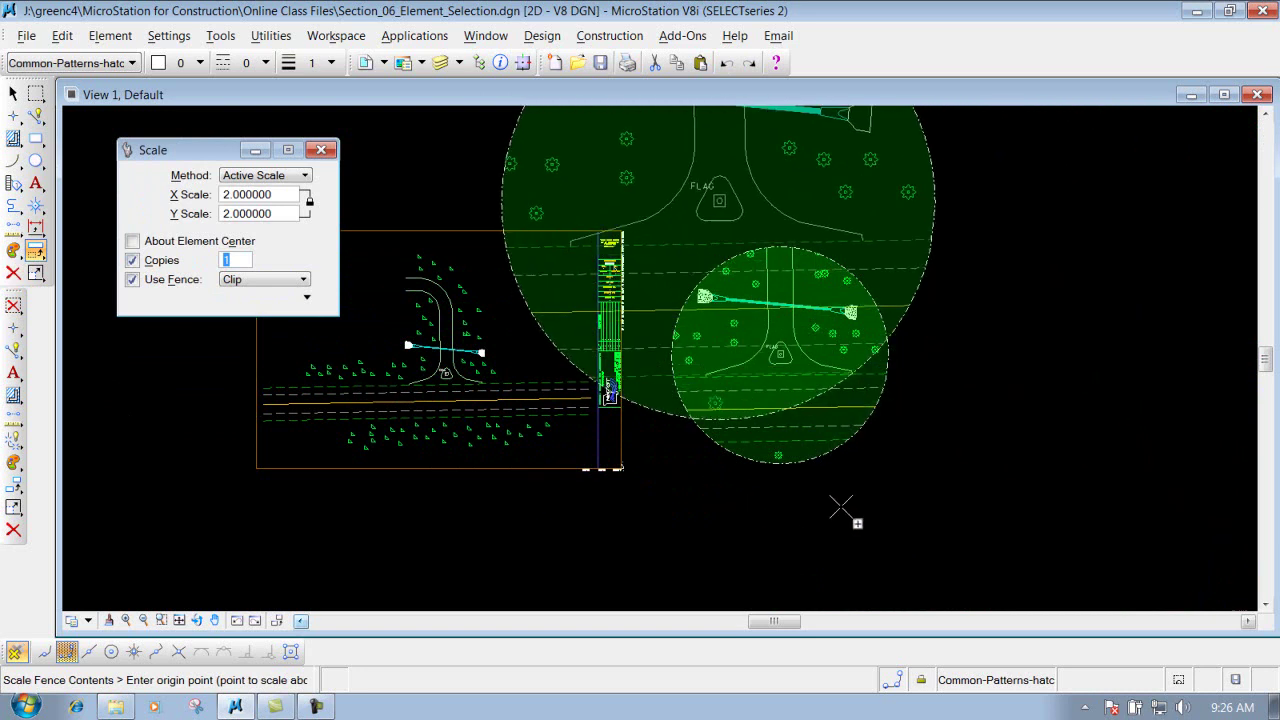
pyautogui.rightClick(840, 508)
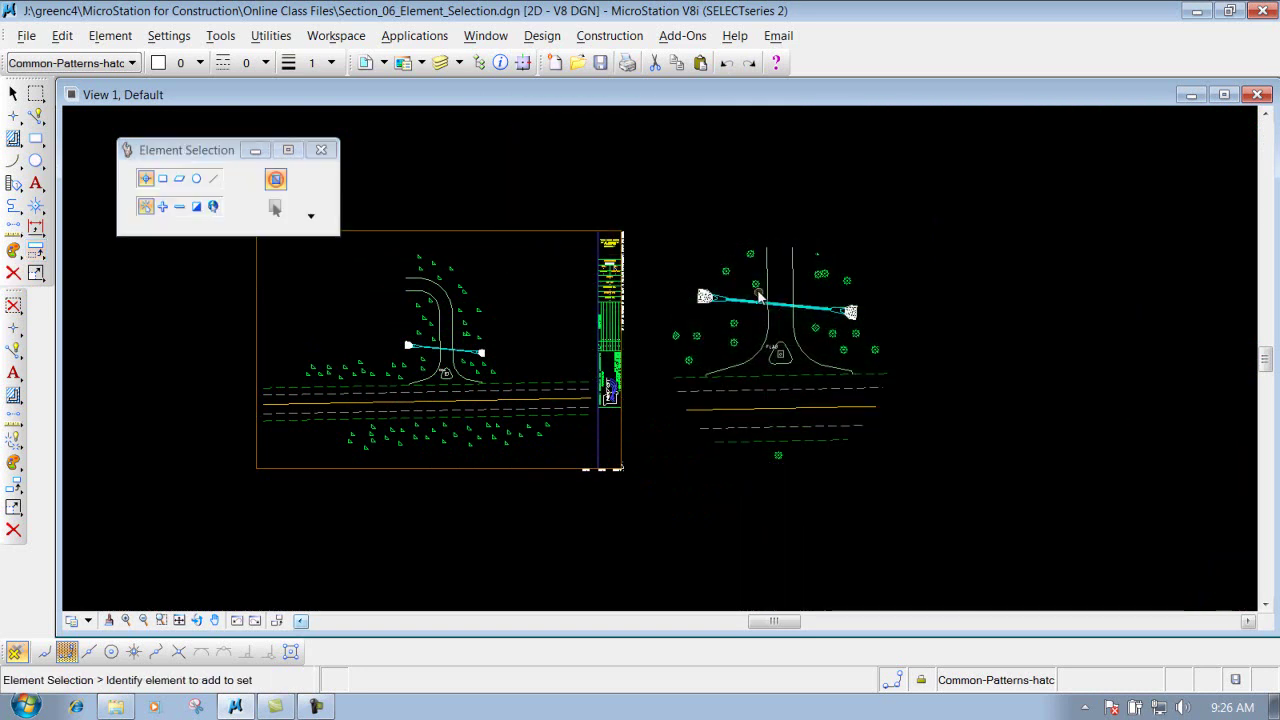